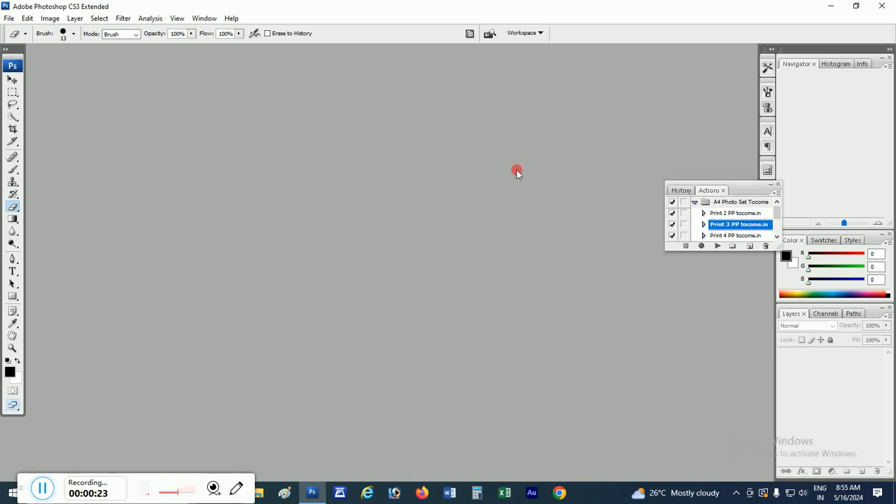
Step: Move the floating Actions panel up so that it overlaps the Navigator area
{"action": "left_click_drag", "start_coordinate": [732, 189], "coordinate": [802, 114]}
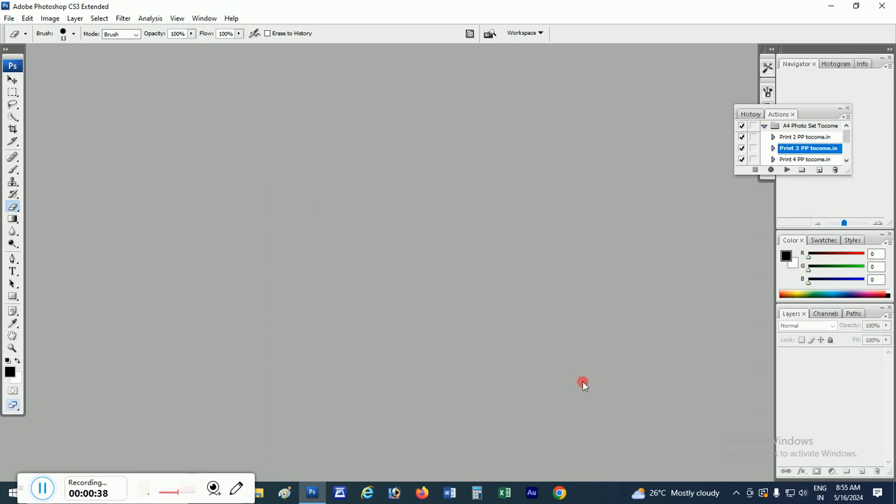
Step: Switch to Epson Scan 2, choose a 300 dpi scan resolution and check the destination folder choices before returning to Photoshop
{"action": "left_click", "coordinate": [339, 492]}
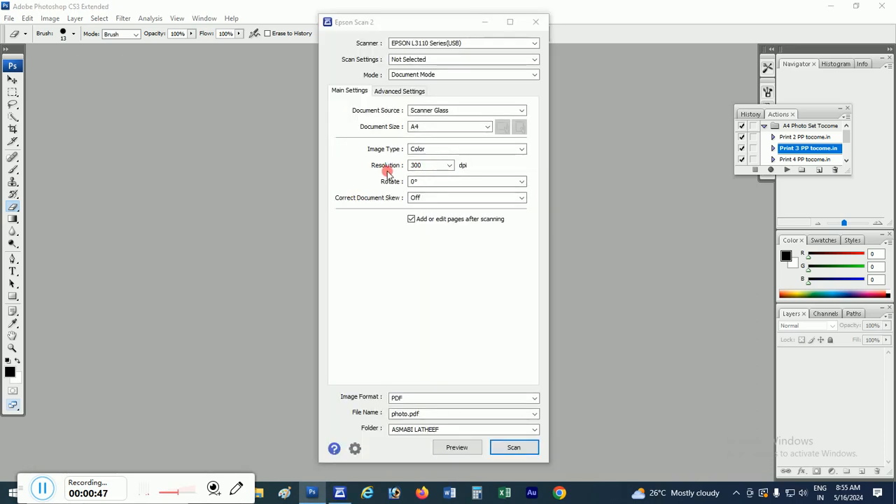
{"action": "left_click", "coordinate": [448, 166]}
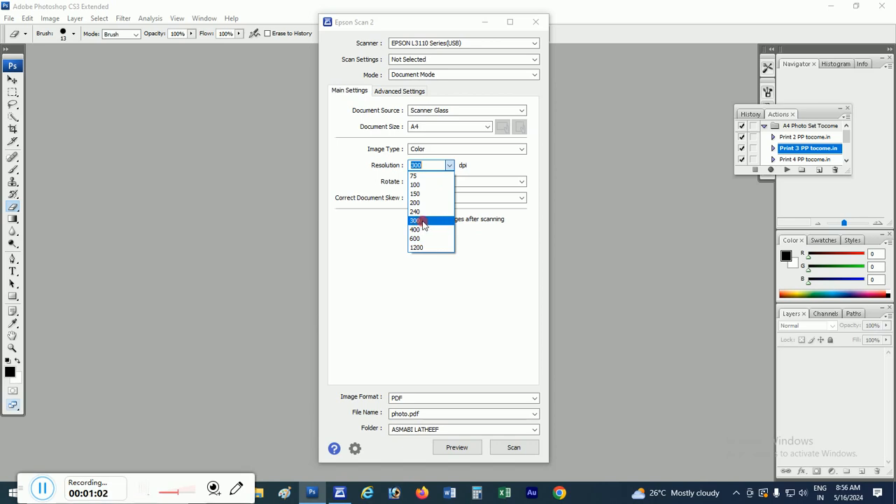
{"action": "left_click", "coordinate": [422, 222]}
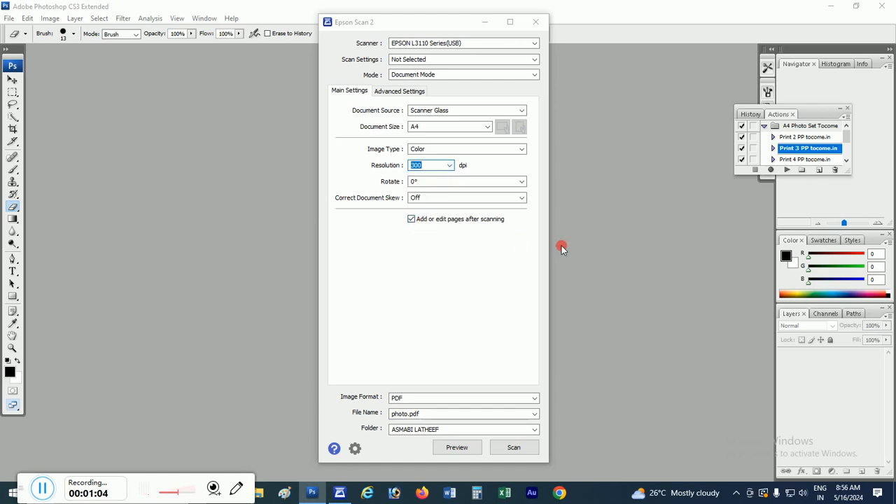
{"action": "left_click", "coordinate": [425, 432]}
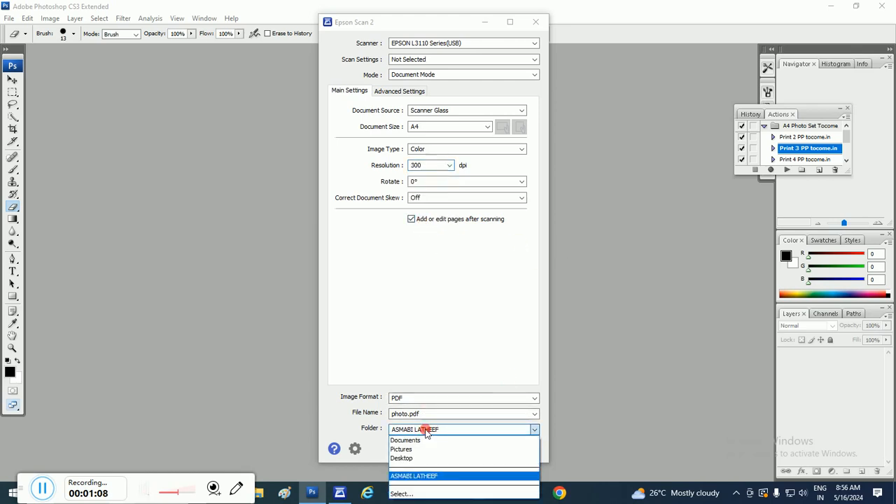
{"action": "left_click", "coordinate": [626, 319]}
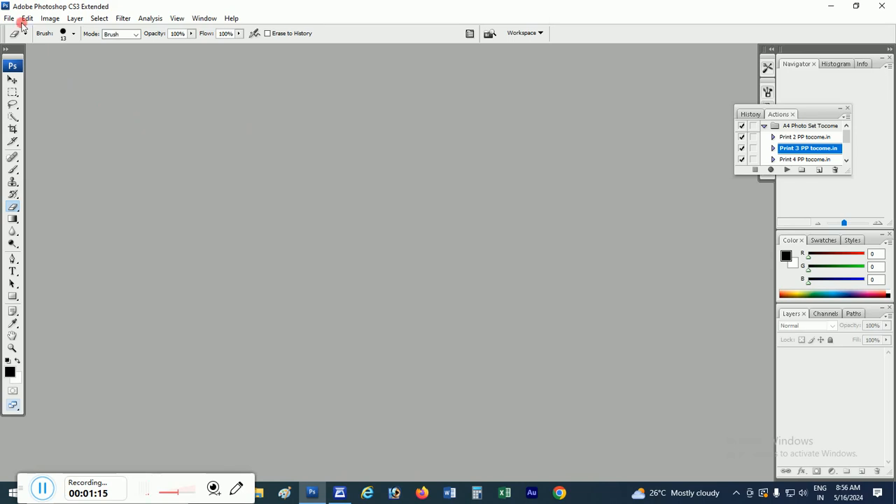
Step: Open the scanned image PHOTO test from folder 16 and move its window towards the middle of the workspace
{"action": "left_click", "coordinate": [221, 190]}
{"action": "double_click", "coordinate": [575, 230]}
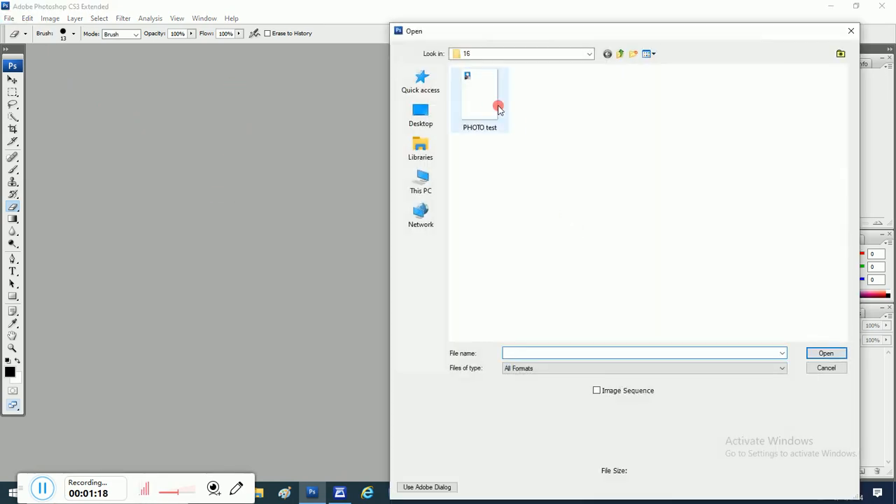
{"action": "double_click", "coordinate": [498, 106]}
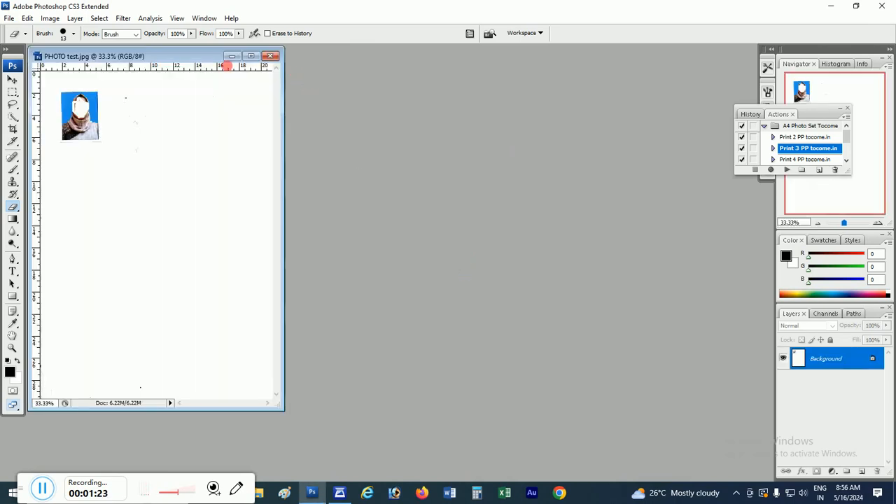
{"action": "left_click_drag", "start_coordinate": [196, 56], "coordinate": [347, 81]}
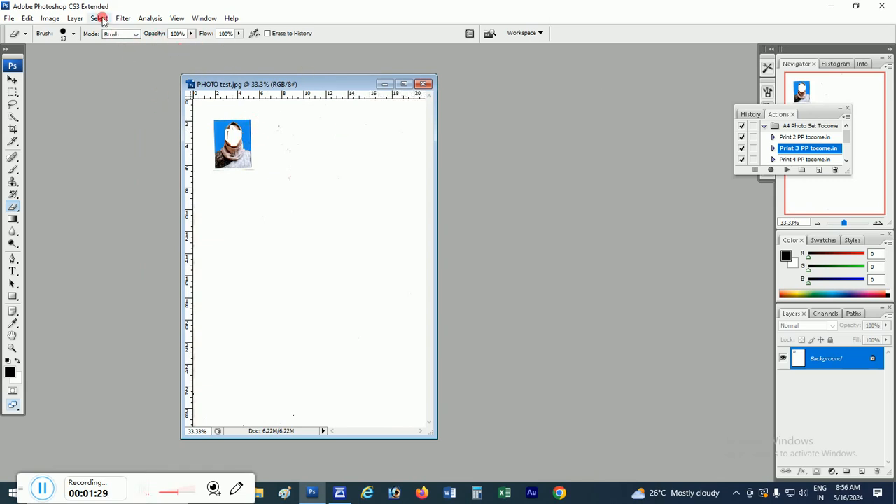
Step: Hide the rulers and maximize the document window of the scanned photo
{"action": "left_click", "coordinate": [176, 17]}
{"action": "left_click", "coordinate": [186, 189]}
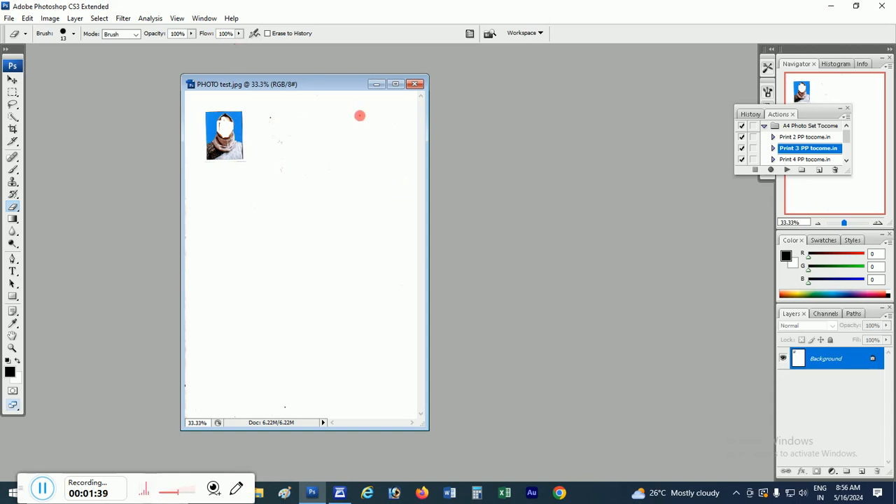
{"action": "left_click_drag", "start_coordinate": [313, 82], "coordinate": [403, 77]}
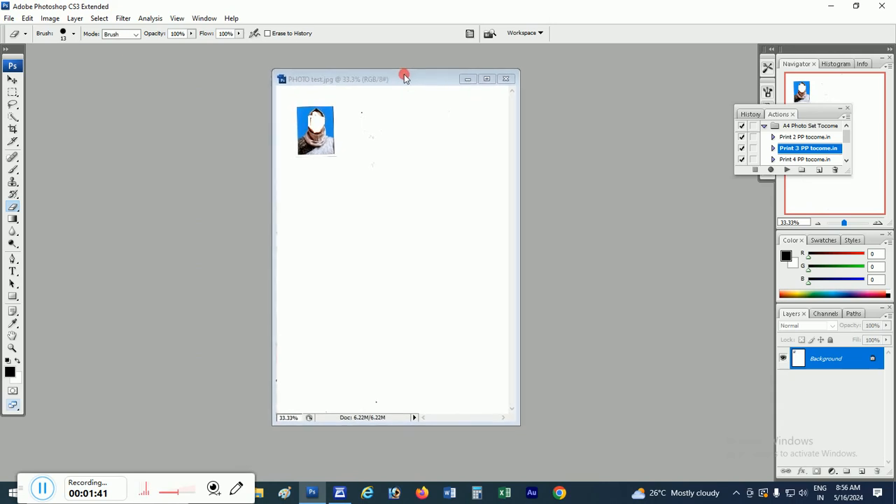
{"action": "left_click", "coordinate": [487, 79]}
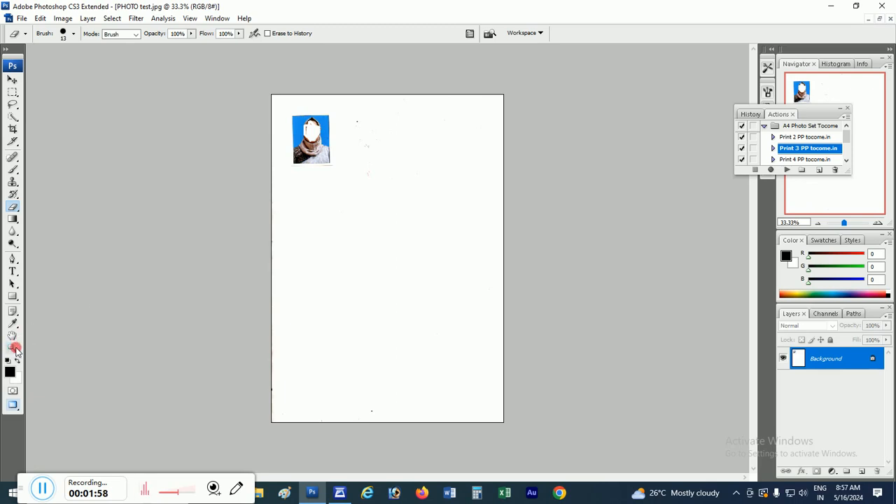
Step: Draw a crop frame around the portrait on the scanned page, leaving a narrow white margin on all sides
{"action": "left_click", "coordinate": [11, 347]}
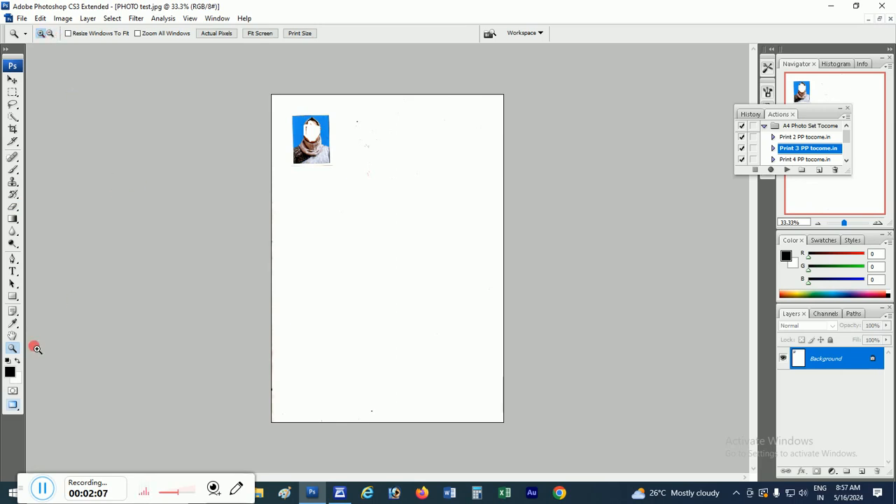
{"action": "left_click", "coordinate": [14, 346]}
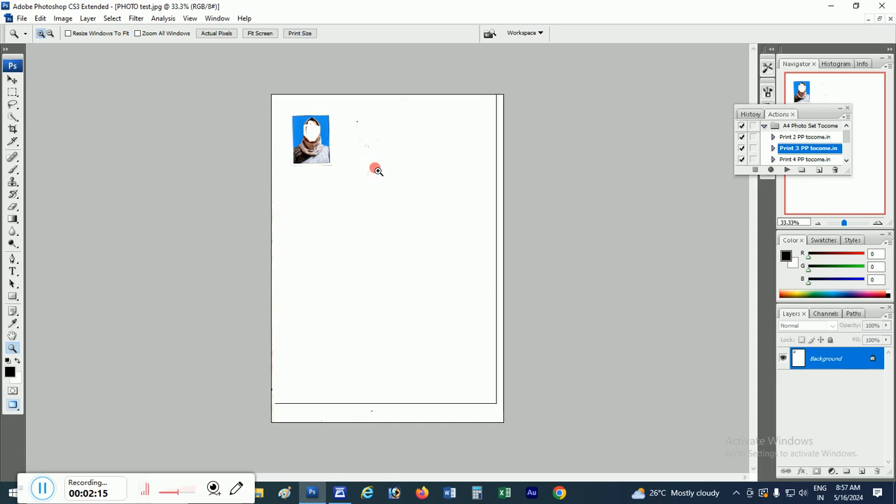
{"action": "left_click", "coordinate": [376, 170]}
{"action": "left_click", "coordinate": [377, 170]}
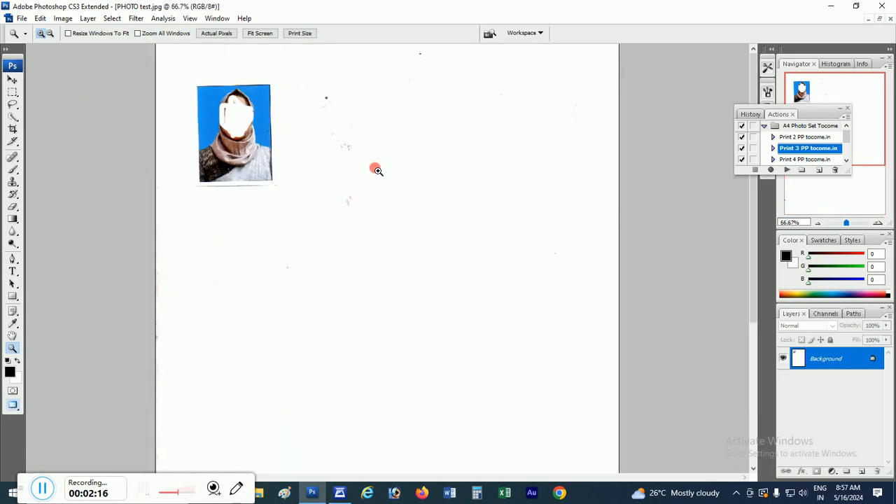
{"action": "left_click", "coordinate": [377, 171]}
{"action": "left_click", "coordinate": [376, 170]}
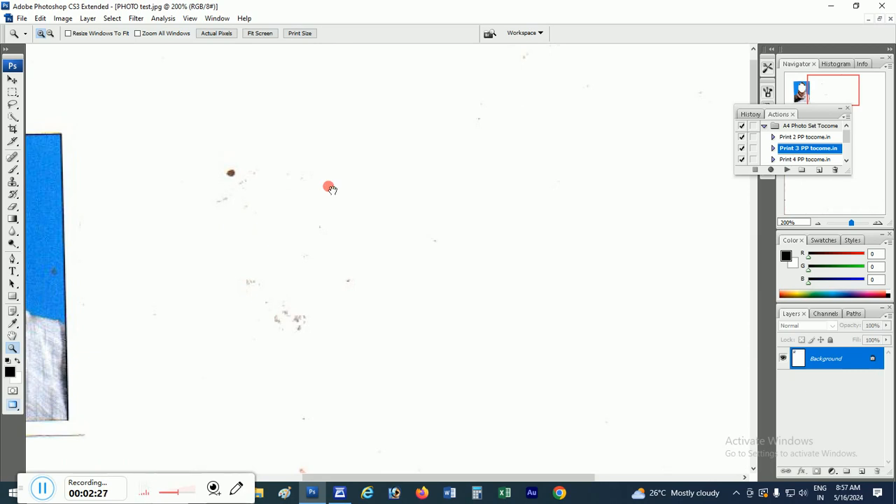
{"action": "left_click_drag", "start_coordinate": [273, 203], "coordinate": [544, 194]}
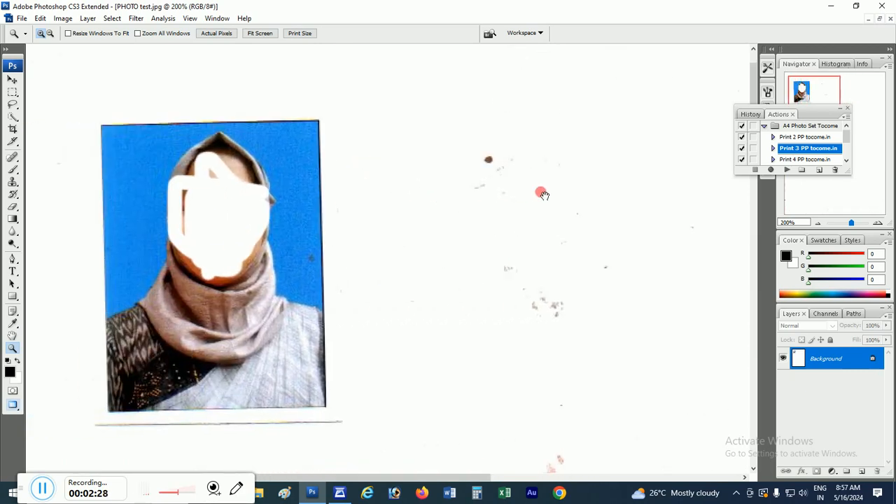
{"action": "left_click_drag", "start_coordinate": [427, 189], "coordinate": [525, 162]}
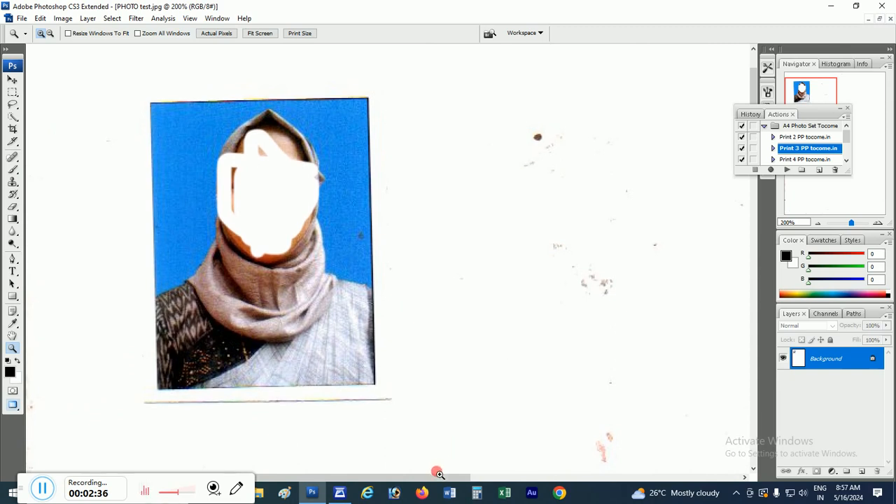
{"action": "mouse_move", "coordinate": [430, 477]}
{"action": "left_mouse_down"}
{"action": "mouse_move", "coordinate": [492, 480]}
{"action": "mouse_move", "coordinate": [380, 479]}
{"action": "mouse_move", "coordinate": [490, 479]}
{"action": "mouse_move", "coordinate": [394, 480]}
{"action": "mouse_move", "coordinate": [418, 479]}
{"action": "left_mouse_up"}
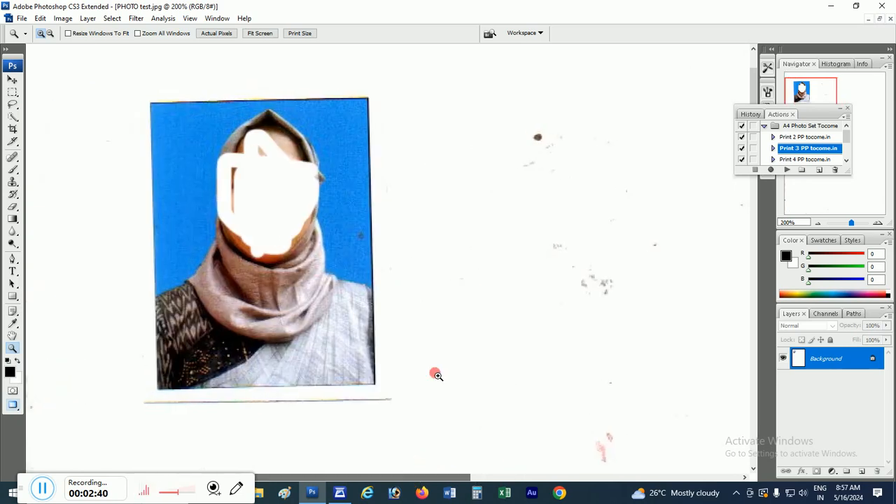
{"action": "left_click_drag", "start_coordinate": [455, 223], "coordinate": [530, 218]}
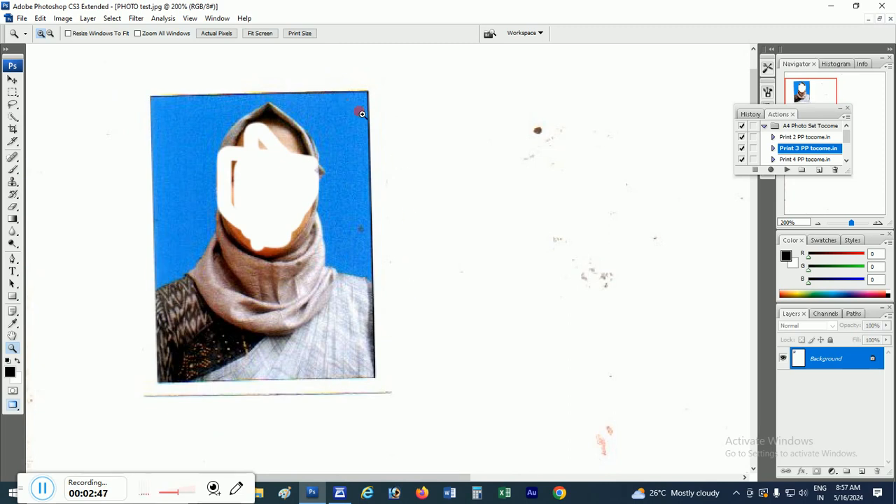
{"action": "left_click", "coordinate": [13, 130]}
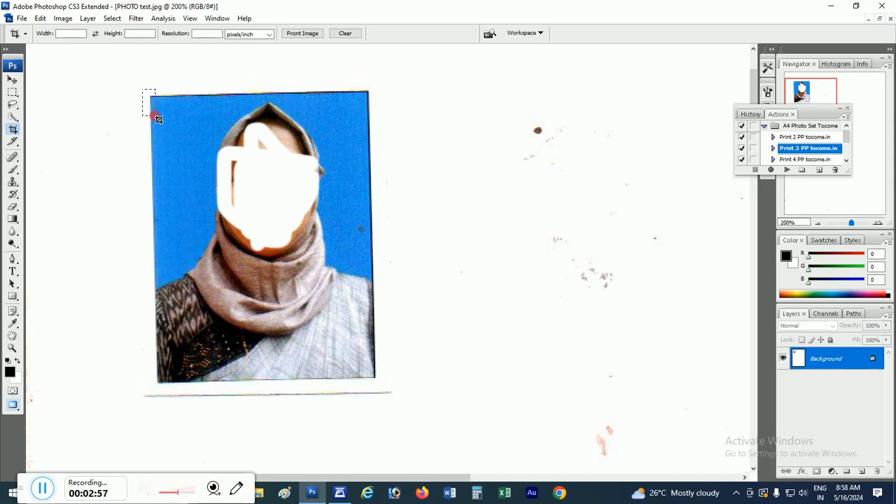
{"action": "left_click_drag", "start_coordinate": [156, 117], "coordinate": [356, 378]}
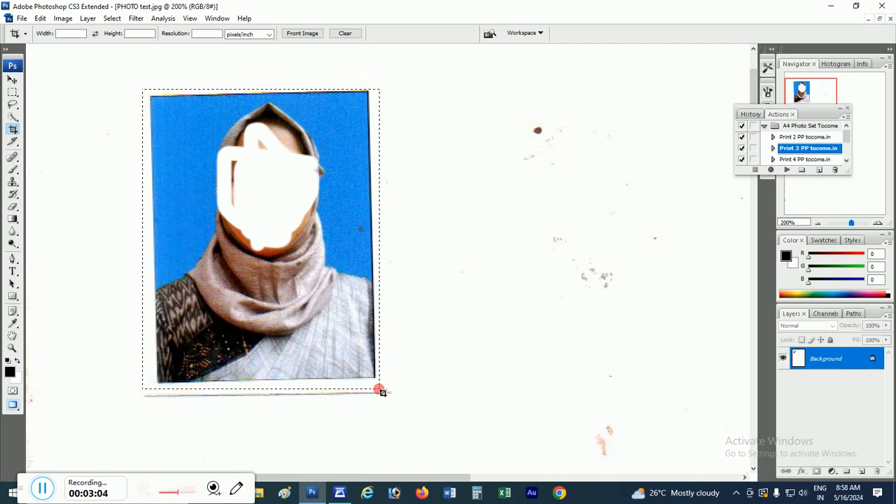
{"action": "left_click_drag", "start_coordinate": [382, 391], "coordinate": [379, 388]}
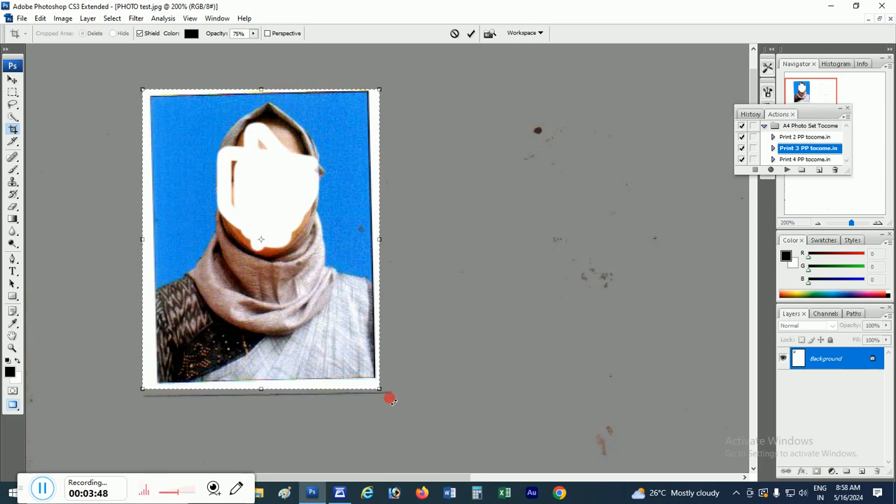
Step: Rotate the crop frame slightly counterclockwise to match the tilted portrait, adjust its edges for an even white border, and apply the crop
{"action": "left_click_drag", "start_coordinate": [392, 399], "coordinate": [397, 398]}
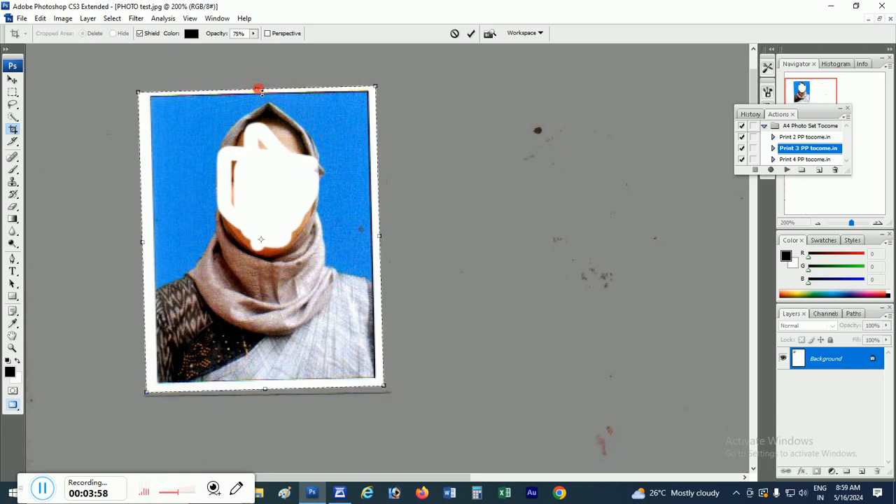
{"action": "left_click_drag", "start_coordinate": [260, 91], "coordinate": [259, 87]}
{"action": "left_click", "coordinate": [458, 209]}
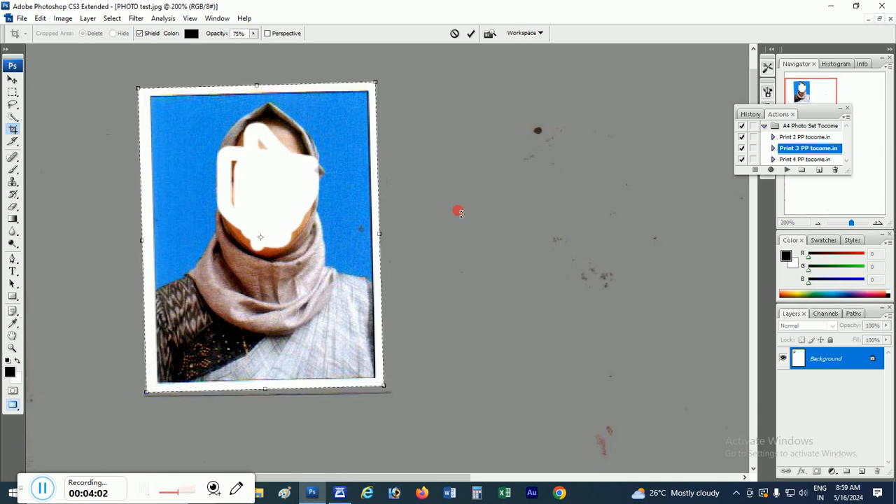
{"action": "left_click", "coordinate": [201, 273]}
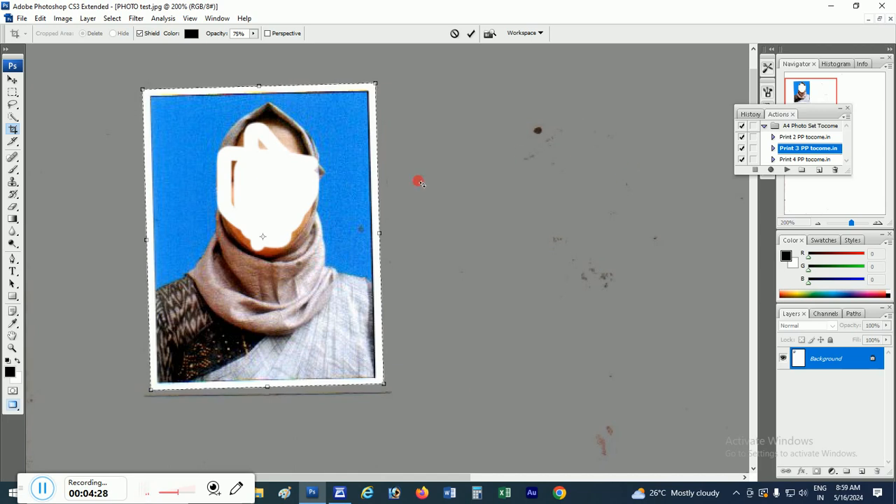
{"action": "left_click", "coordinate": [468, 35]}
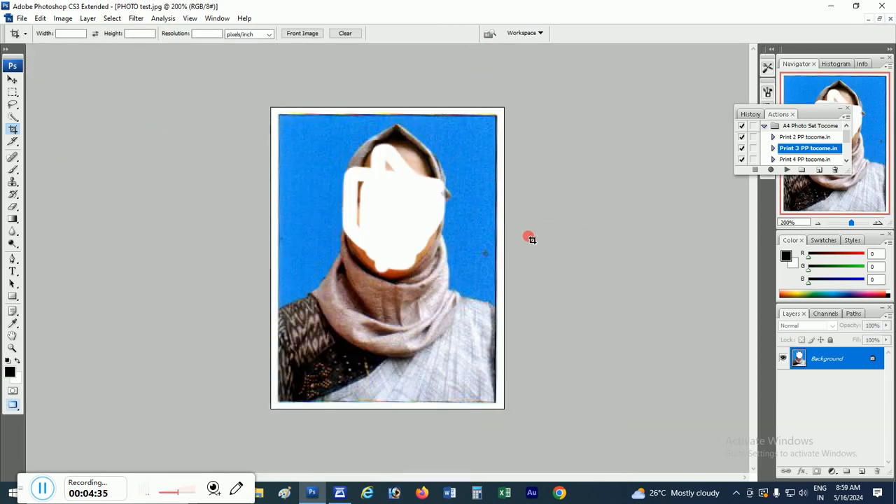
Step: Restore the cropped photo to a floating window and set its Image Size resolution to 300 pixels/inch
{"action": "left_click", "coordinate": [877, 19]}
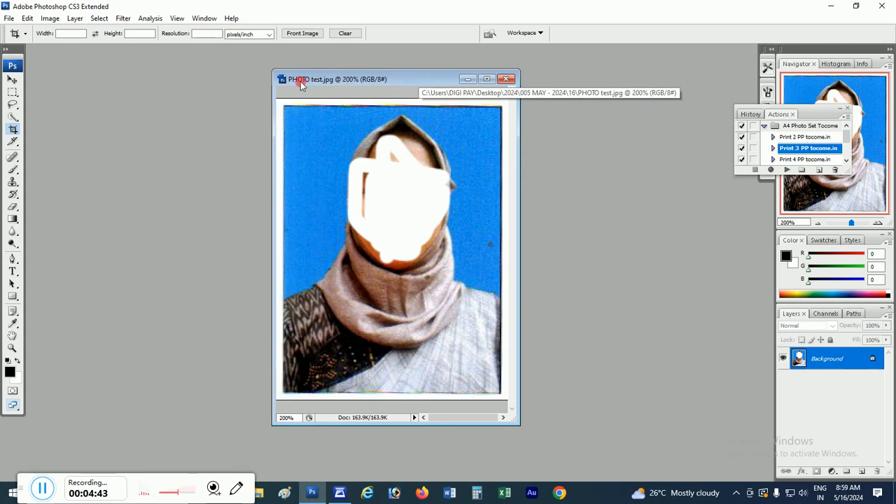
{"action": "right_click", "coordinate": [411, 81]}
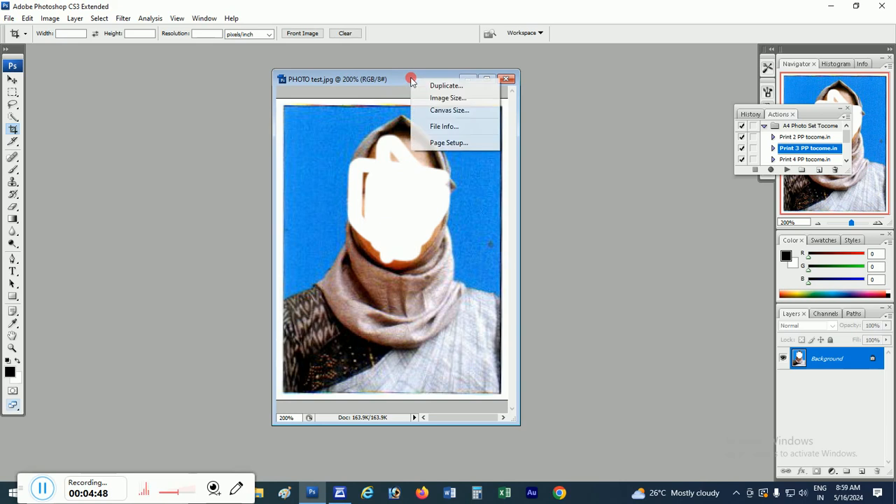
{"action": "left_click", "coordinate": [442, 98]}
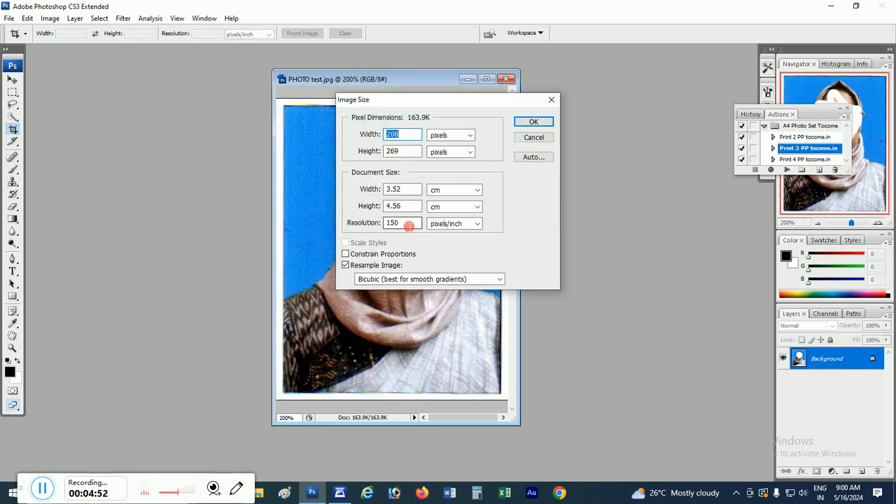
{"action": "double_click", "coordinate": [408, 224]}
{"action": "type", "text": "300"}
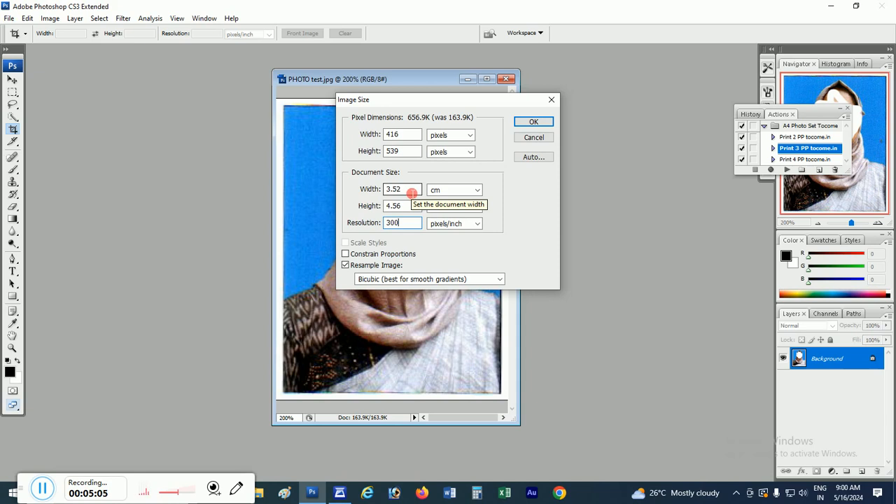
Step: Set the photo's document width to 3.44 cm in the Image Size settings
{"action": "left_click", "coordinate": [454, 191]}
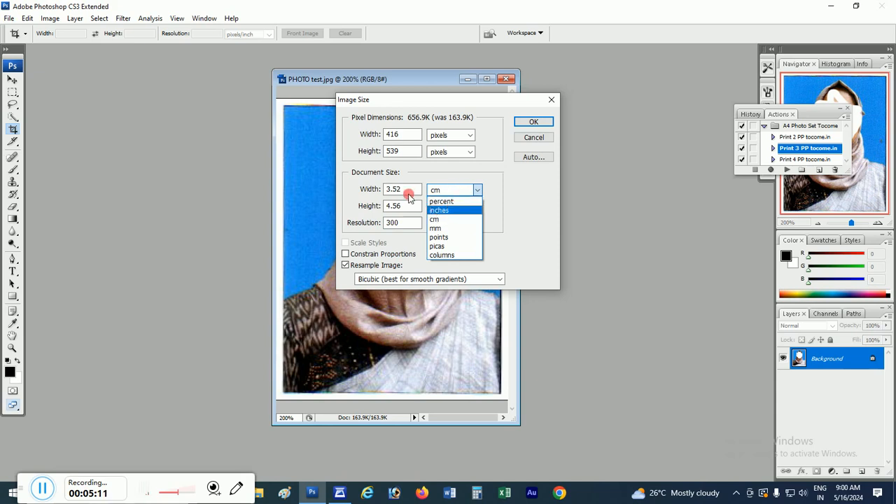
{"action": "left_click", "coordinate": [408, 194]}
{"action": "left_click", "coordinate": [412, 192]}
{"action": "double_click", "coordinate": [412, 192]}
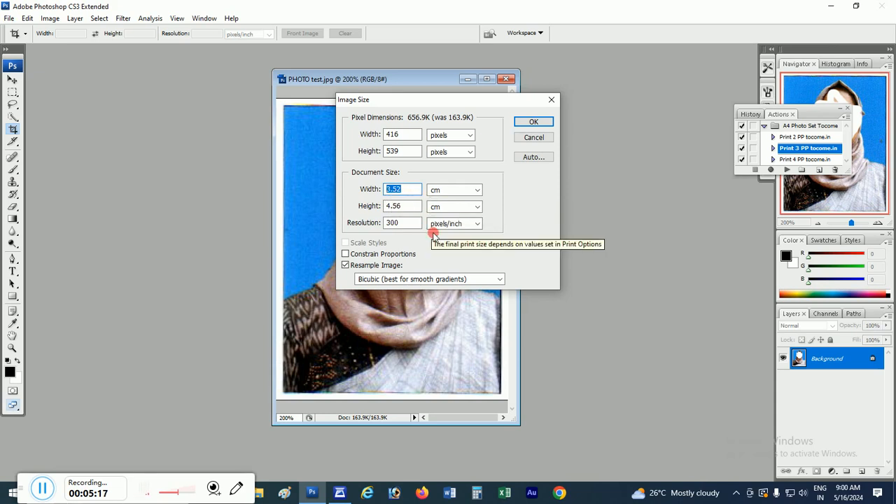
{"action": "type", "text": "3."}
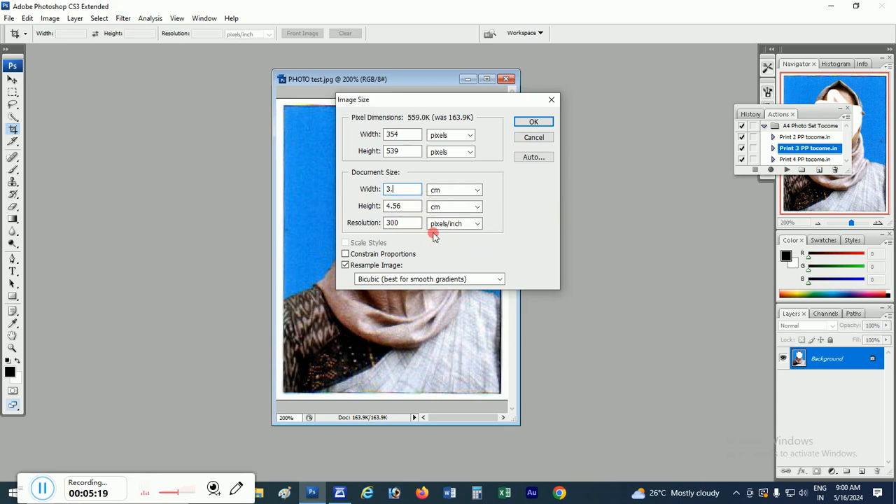
{"action": "type", "text": "44"}
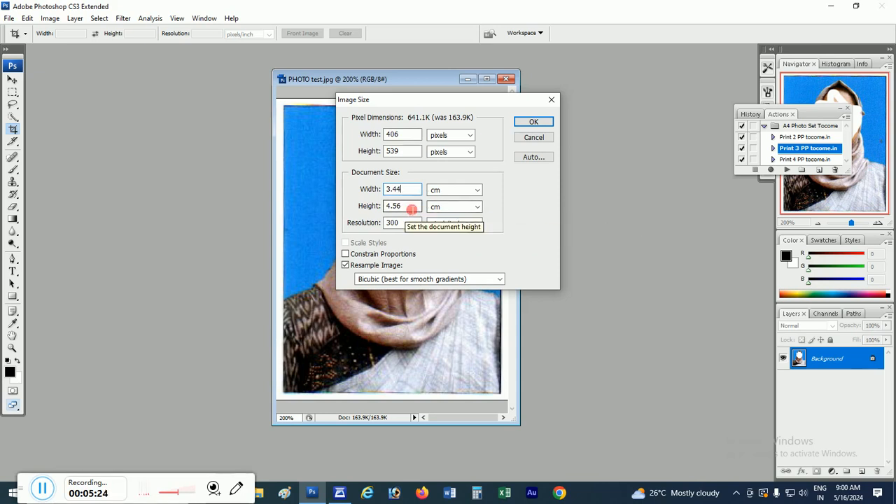
Step: Apply the new image size and save the photo as a maximum-quality (12) JPEG named PHOTO test1
{"action": "left_click", "coordinate": [532, 123]}
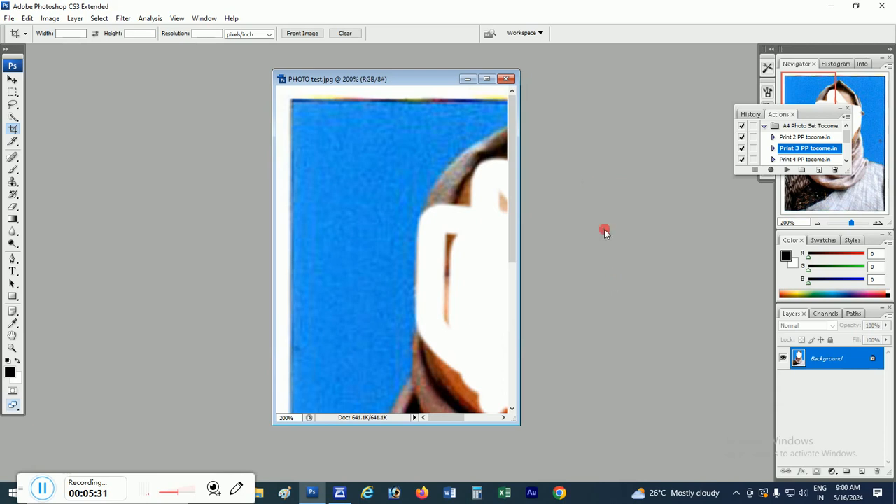
{"action": "left_click", "coordinate": [14, 18]}
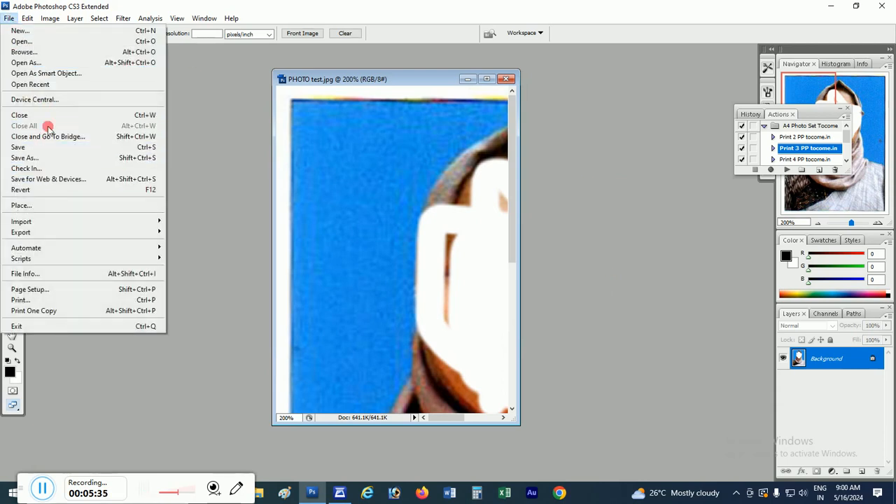
{"action": "left_click", "coordinate": [60, 158]}
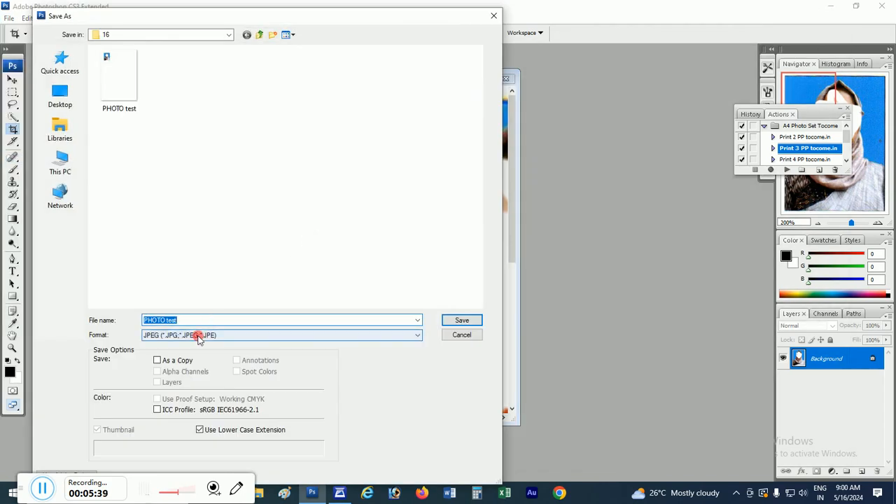
{"action": "left_click", "coordinate": [200, 321]}
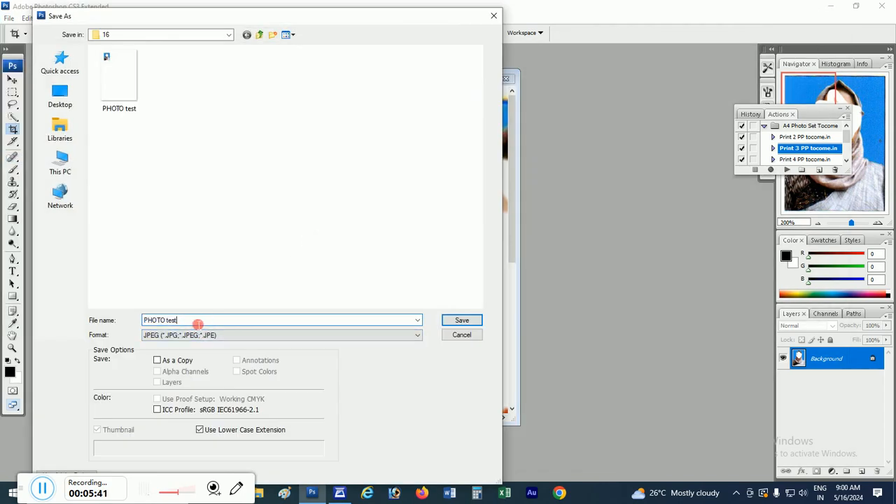
{"action": "type", "text": "1"}
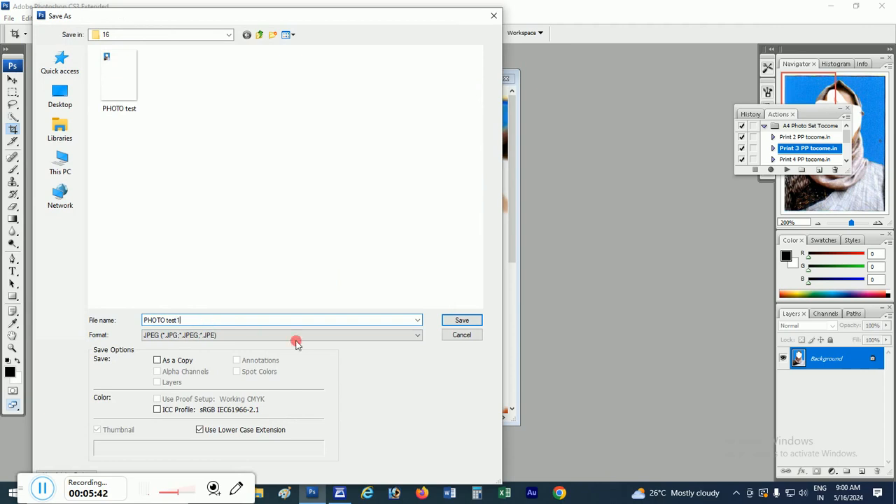
{"action": "left_click", "coordinate": [474, 320]}
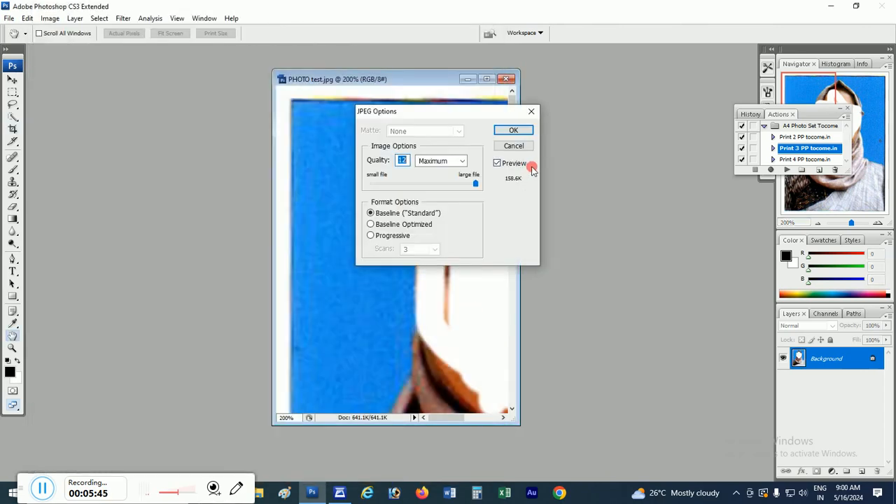
{"action": "left_click", "coordinate": [514, 131]}
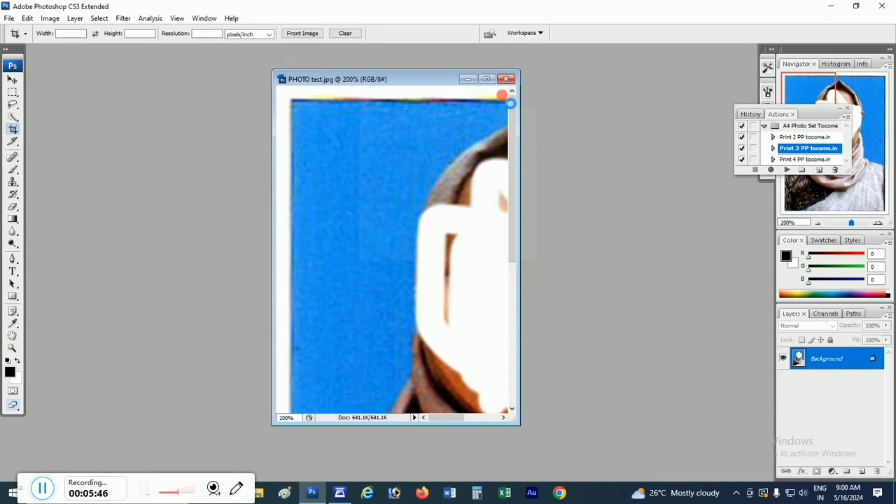
Step: Close the current photo document and open the saved PHOTO test1 file
{"action": "left_click", "coordinate": [504, 81]}
{"action": "double_click", "coordinate": [402, 182]}
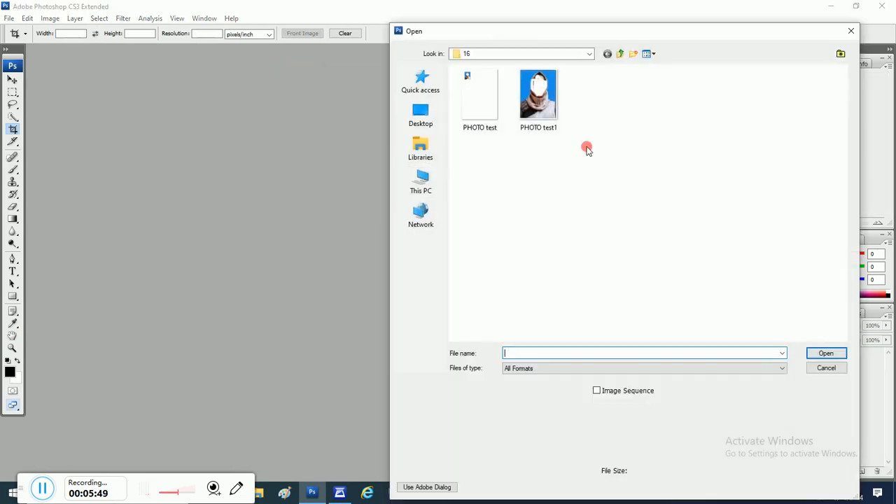
{"action": "left_click", "coordinate": [545, 107]}
{"action": "double_click", "coordinate": [545, 107]}
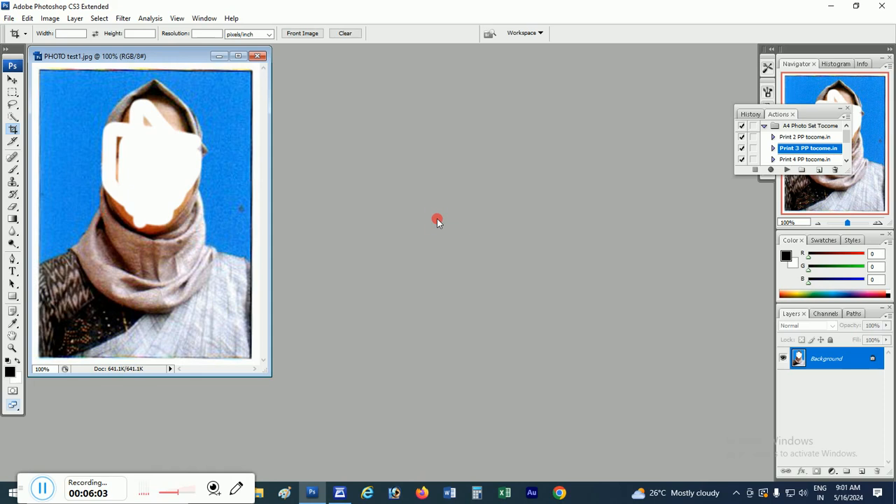
Step: Create a new A4 document from the International Paper preset at 300 pixels/inch and place its window beside the photo
{"action": "key", "text": "ctrl+n"}
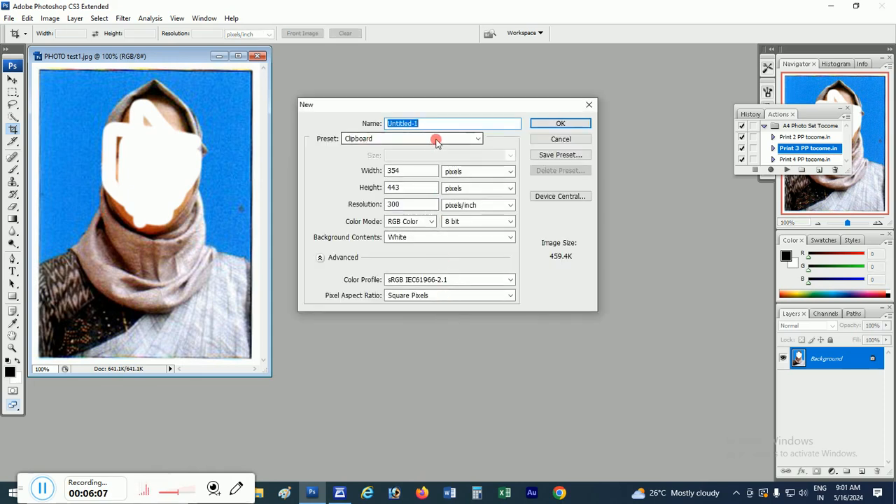
{"action": "left_click", "coordinate": [435, 140]}
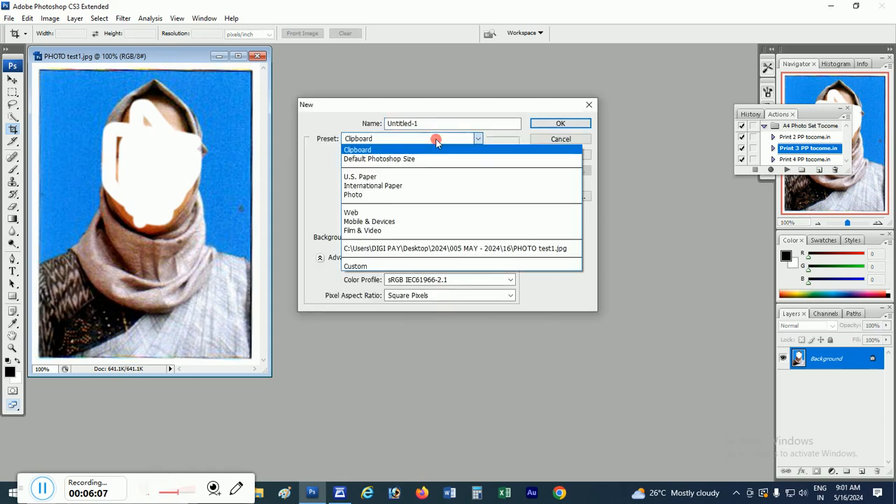
{"action": "left_click", "coordinate": [430, 186]}
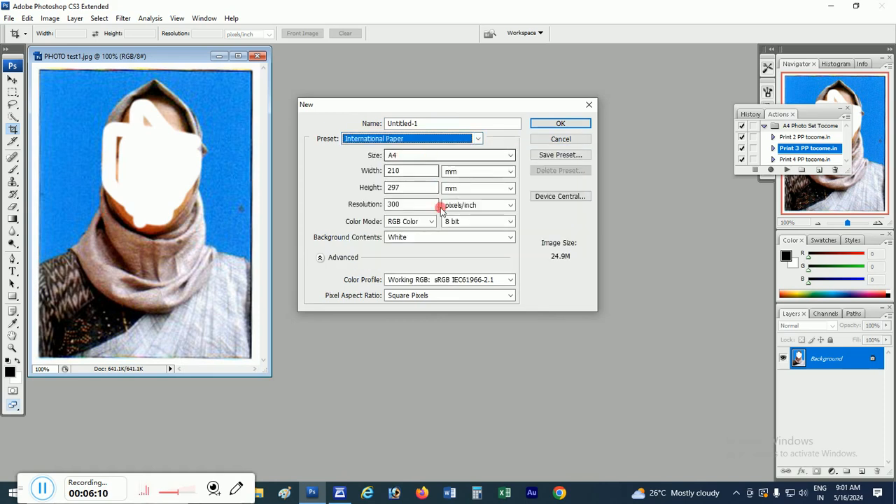
{"action": "left_click", "coordinate": [561, 124]}
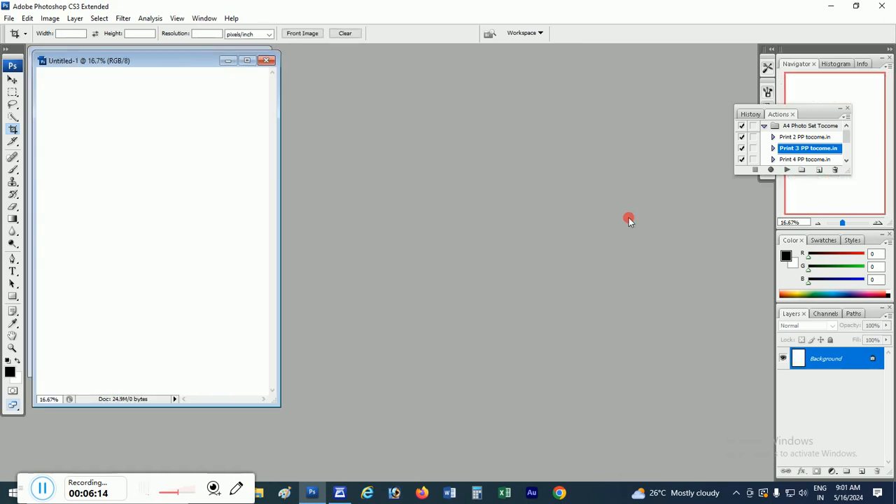
{"action": "left_click_drag", "start_coordinate": [179, 61], "coordinate": [488, 69]}
Step: Copy the photo into the blank A4 document with the Move tool and position it near the page's upper-left corner
{"action": "left_click", "coordinate": [12, 79]}
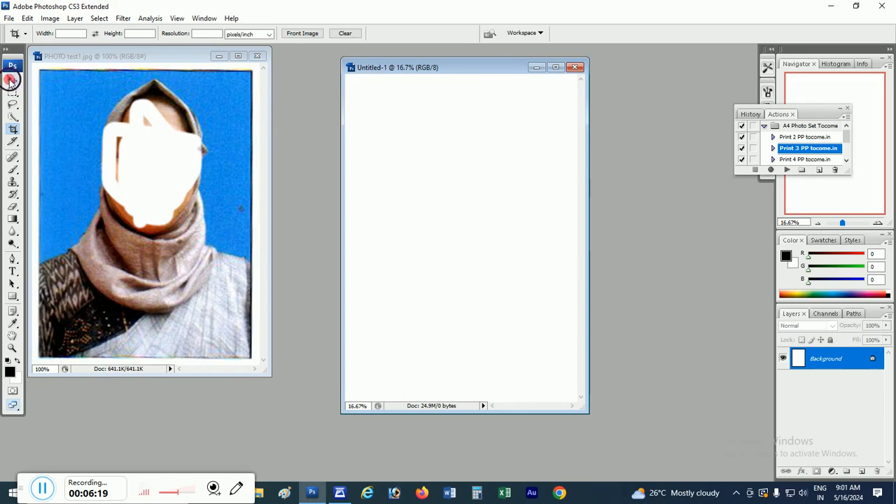
{"action": "left_click", "coordinate": [76, 92]}
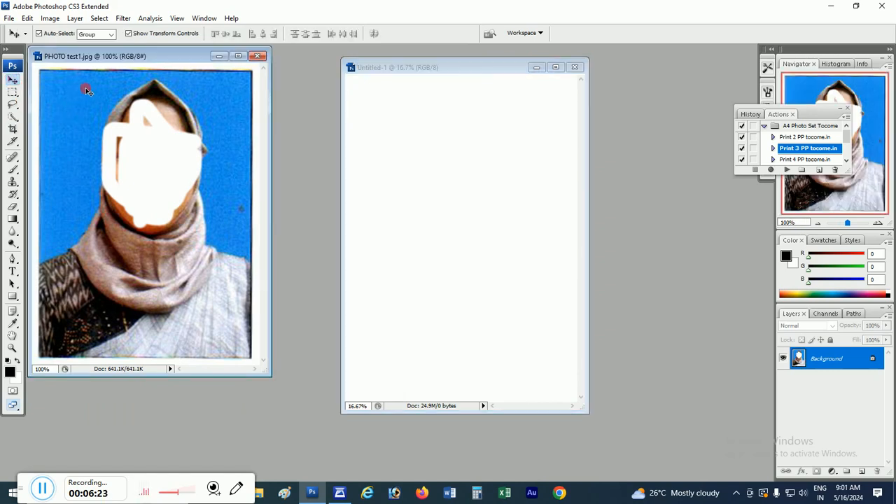
{"action": "left_click_drag", "start_coordinate": [87, 91], "coordinate": [383, 105]}
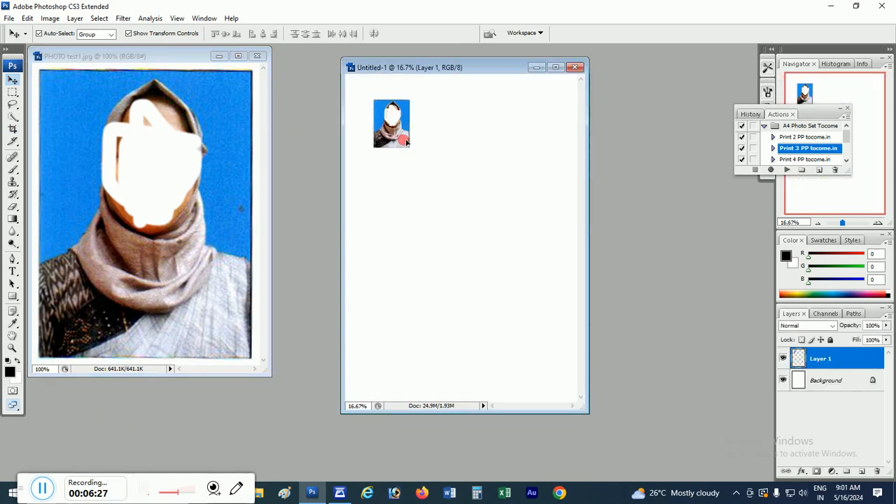
{"action": "left_click_drag", "start_coordinate": [406, 142], "coordinate": [389, 124]}
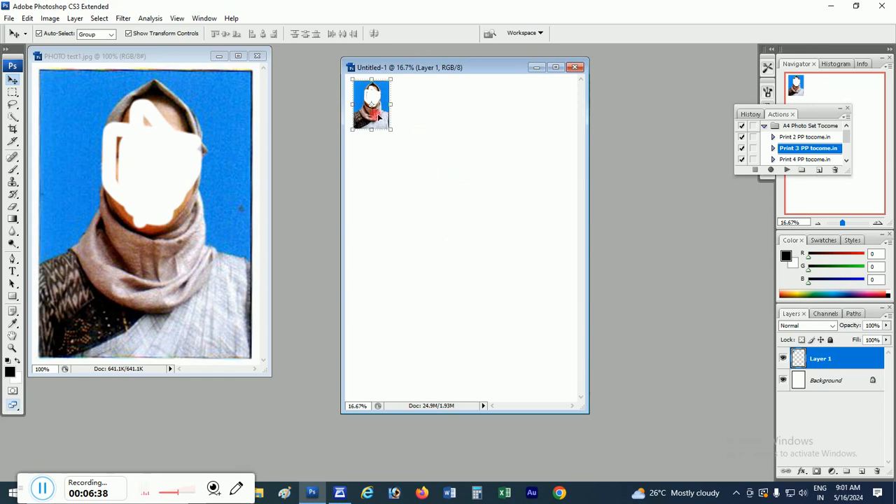
{"action": "left_click", "coordinate": [398, 169]}
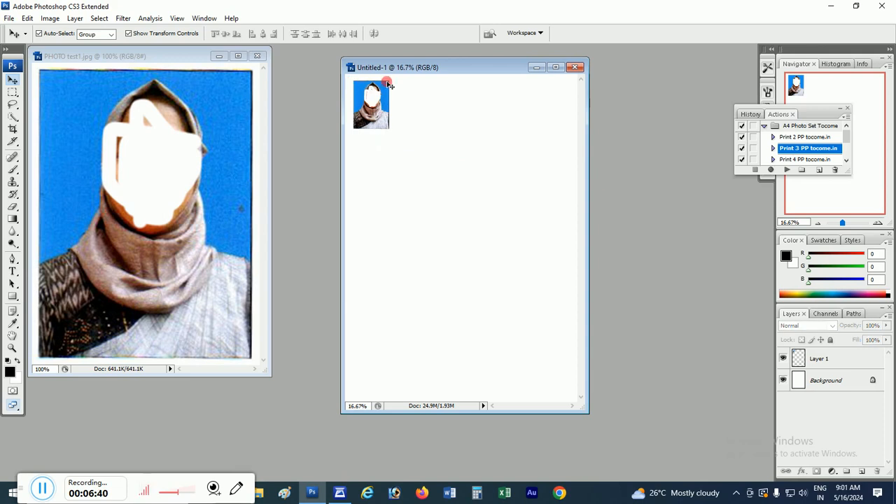
Step: Add a 4 px black centered stroke around the photo on the A4 page
{"action": "left_click", "coordinate": [379, 115]}
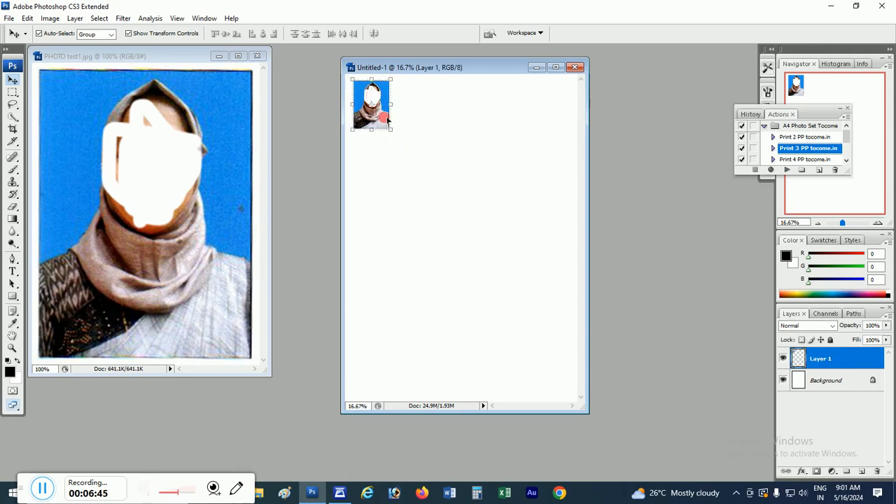
{"action": "left_click", "coordinate": [28, 19]}
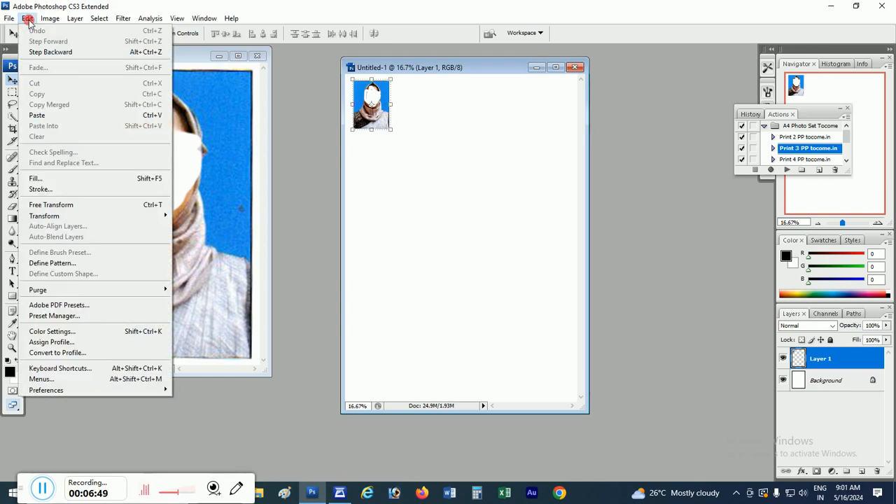
{"action": "left_click", "coordinate": [44, 190]}
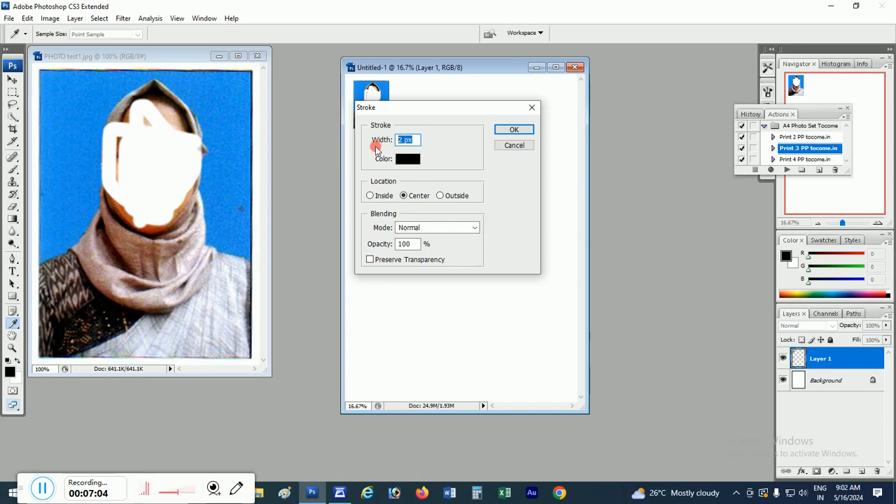
{"action": "type", "text": "4"}
{"action": "left_click", "coordinate": [514, 131]}
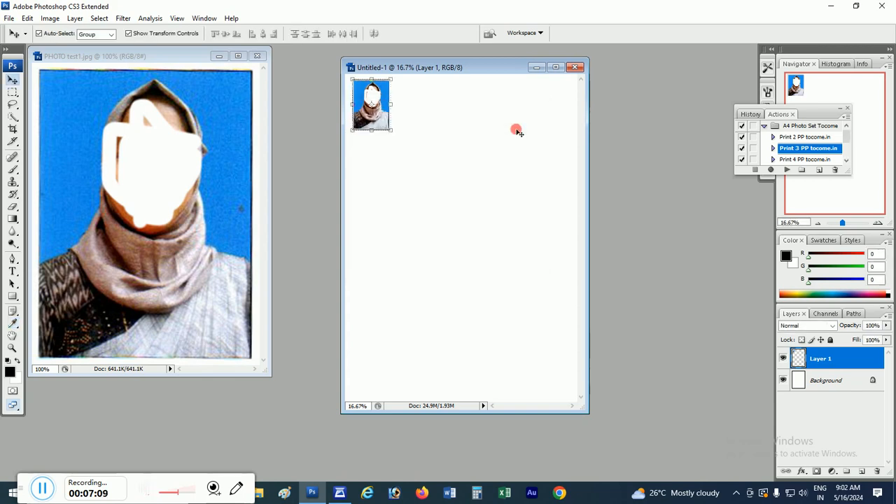
{"action": "left_click", "coordinate": [421, 142]}
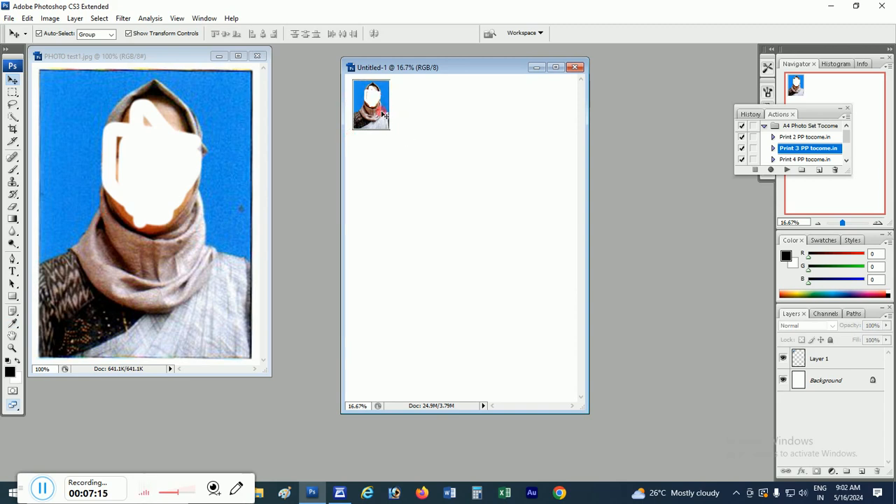
Step: Duplicate the bordered photo to form an evenly spaced row of five across the top of the A4 page
{"action": "left_click_drag", "start_coordinate": [383, 115], "coordinate": [411, 116]}
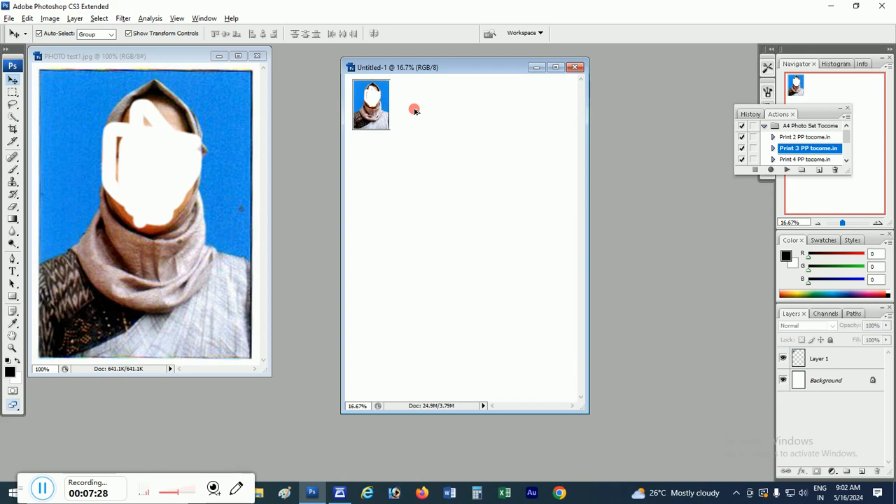
{"action": "key", "text": "alt"}
{"action": "key", "text": "alt"}
{"action": "left_click_drag", "start_coordinate": [378, 117], "coordinate": [420, 121]}
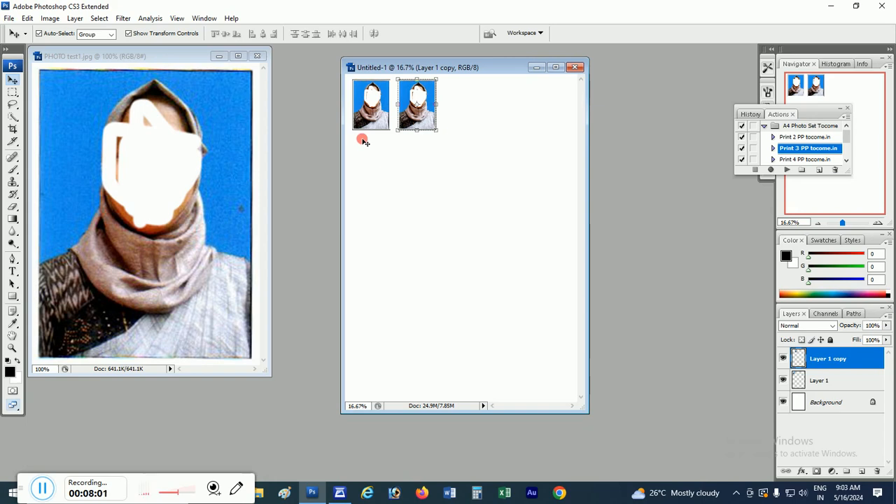
{"action": "left_click_drag", "start_coordinate": [363, 141], "coordinate": [507, 124]}
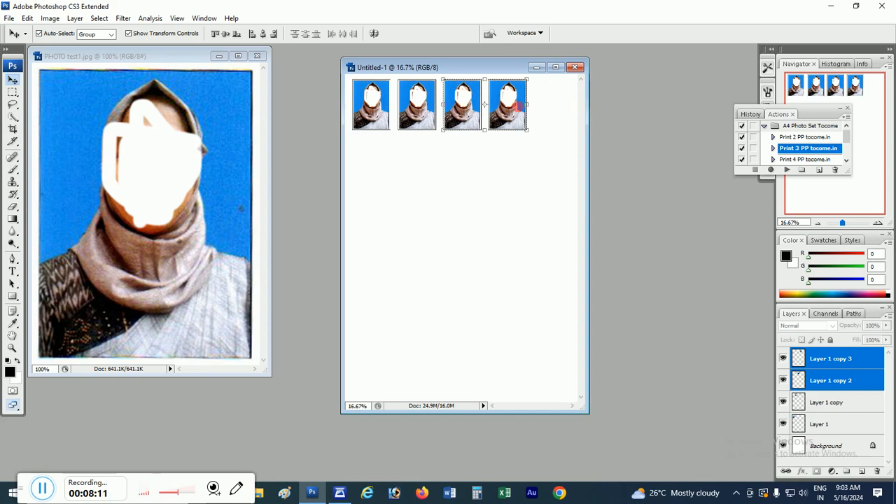
{"action": "left_click", "coordinate": [414, 108]}
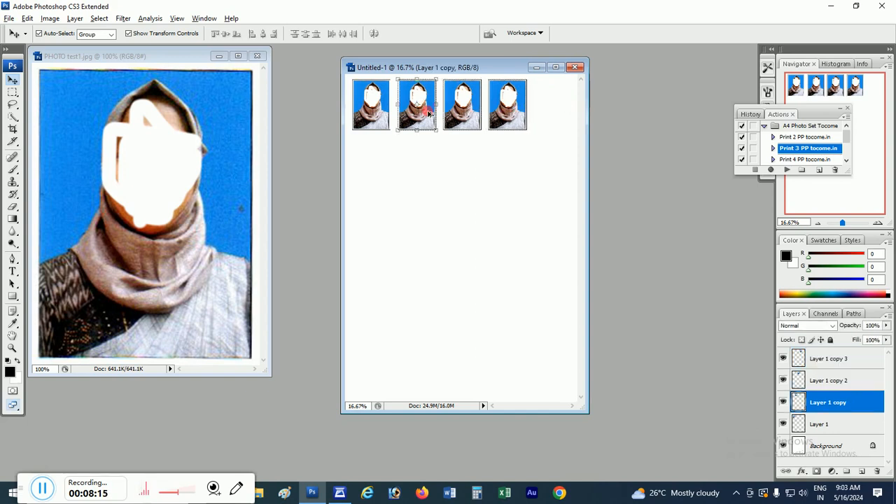
{"action": "left_click_drag", "start_coordinate": [430, 112], "coordinate": [562, 116]}
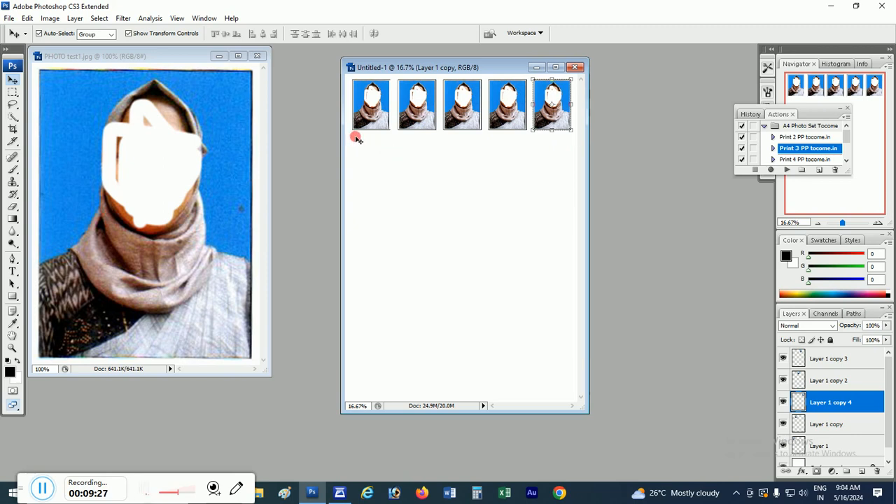
Step: Configure the EPSON L3110 Series page setup for the A4 print with Epson Photo Quality Ink Jet paper and High quality
{"action": "left_click_drag", "start_coordinate": [511, 68], "coordinate": [463, 70]}
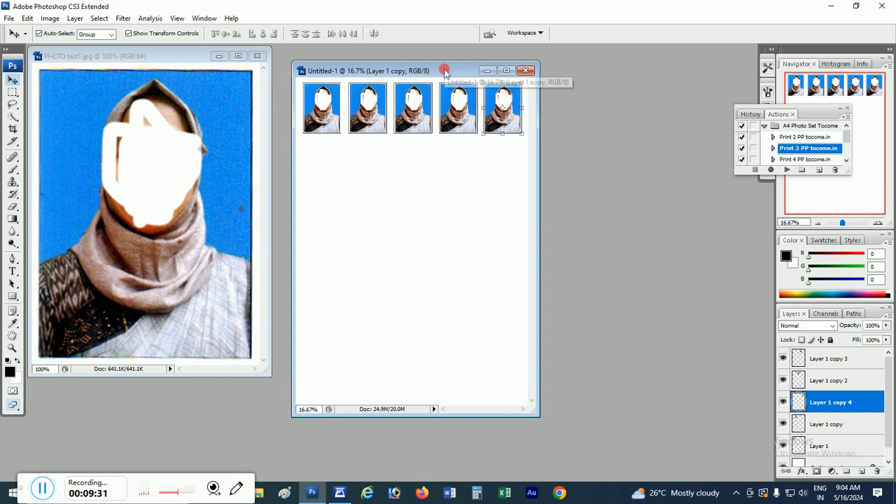
{"action": "left_click", "coordinate": [12, 18]}
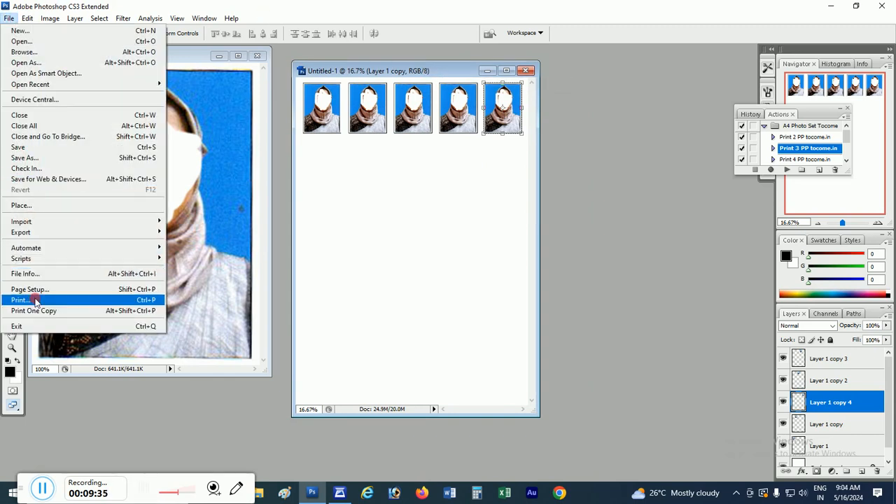
{"action": "left_click", "coordinate": [35, 301]}
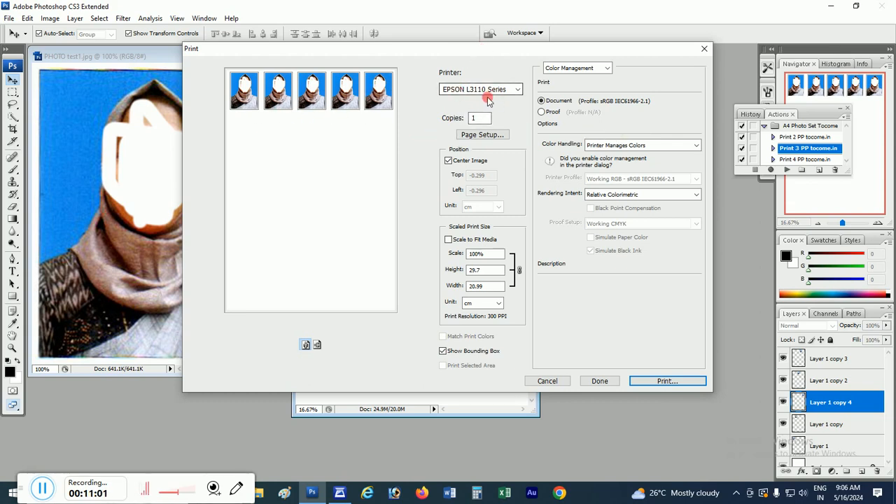
{"action": "left_click", "coordinate": [475, 138]}
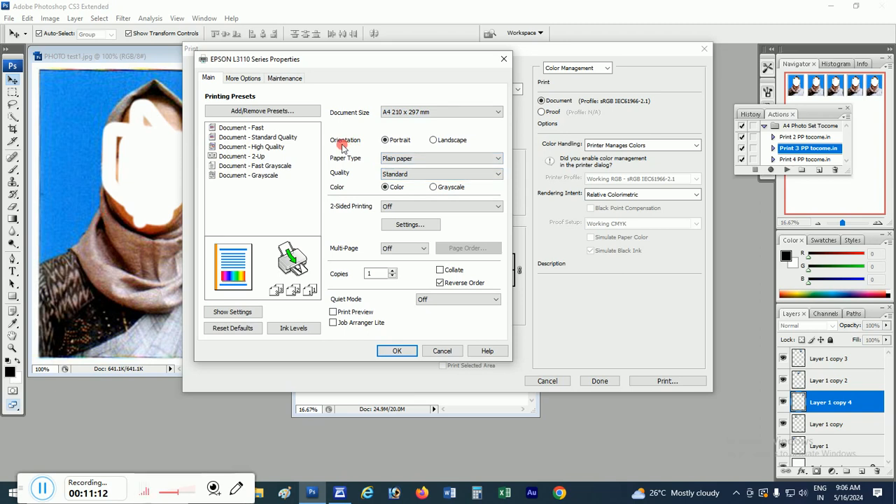
{"action": "left_click", "coordinate": [399, 158]}
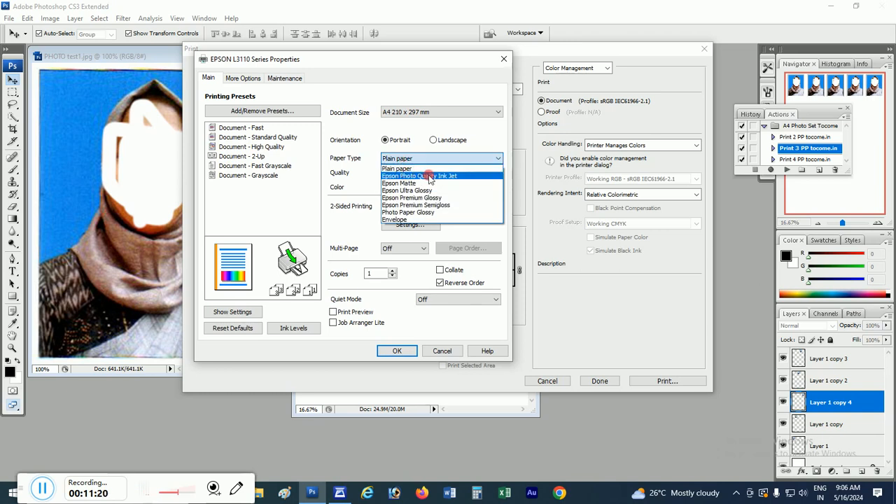
{"action": "left_click", "coordinate": [430, 177]}
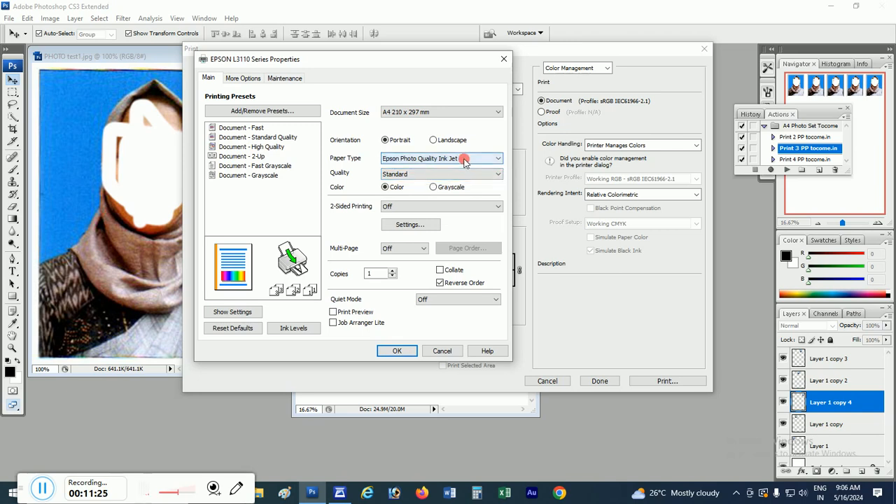
{"action": "left_click", "coordinate": [464, 160]}
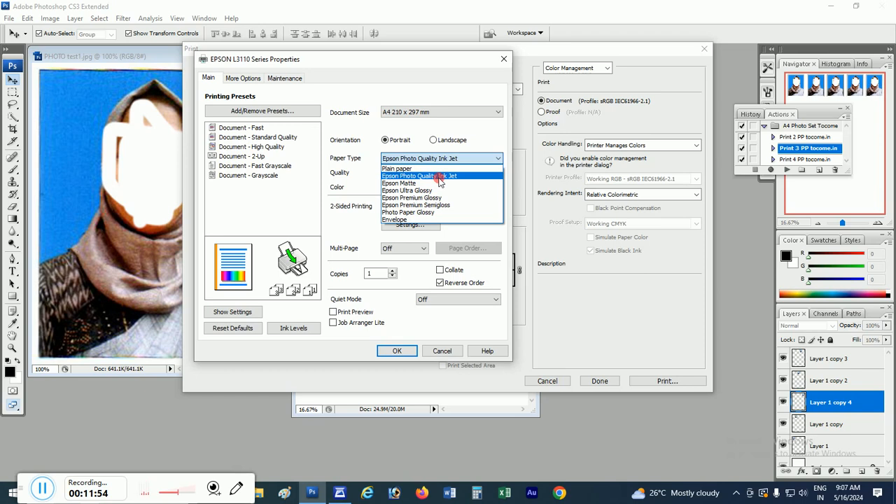
{"action": "left_click", "coordinate": [439, 177]}
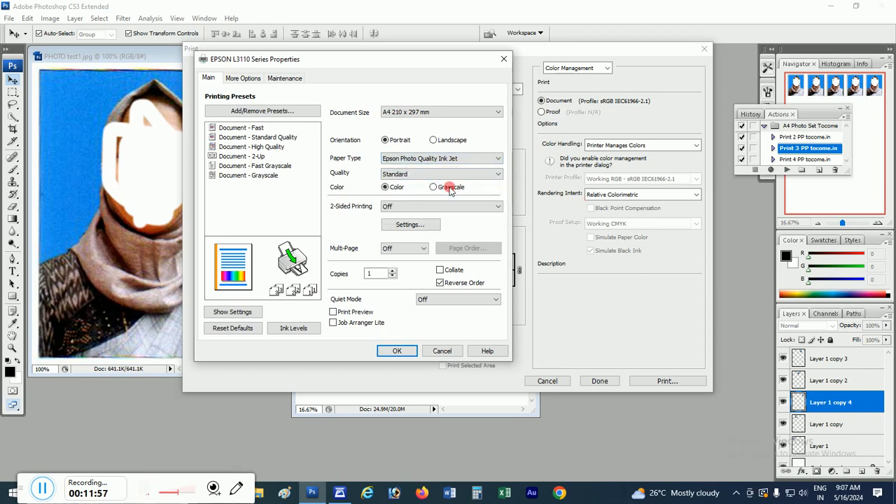
{"action": "left_click", "coordinate": [413, 175]}
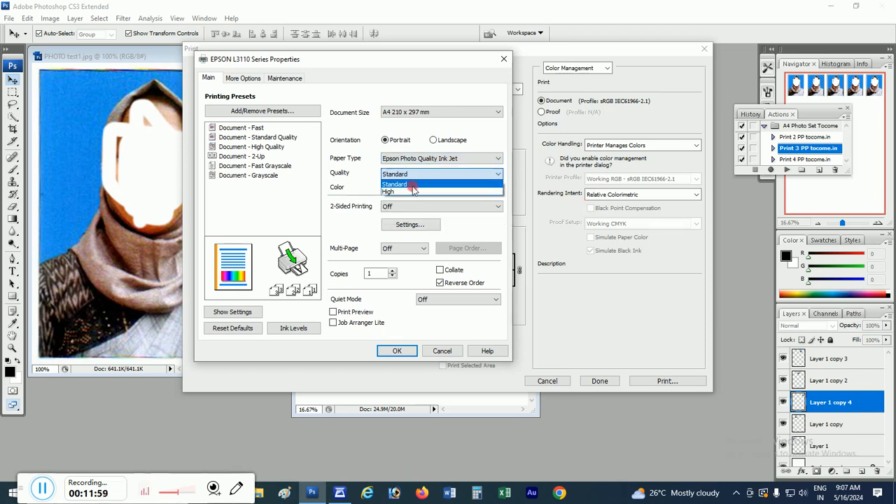
{"action": "left_click", "coordinate": [413, 191]}
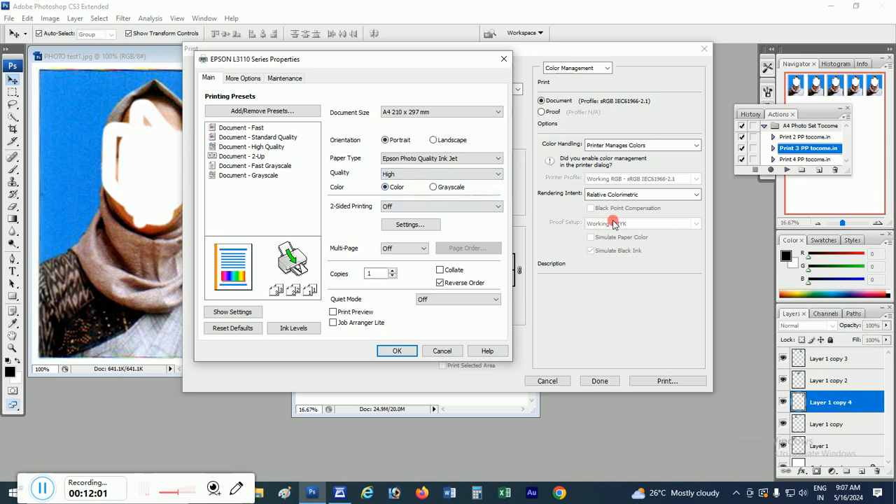
{"action": "left_click", "coordinate": [399, 350]}
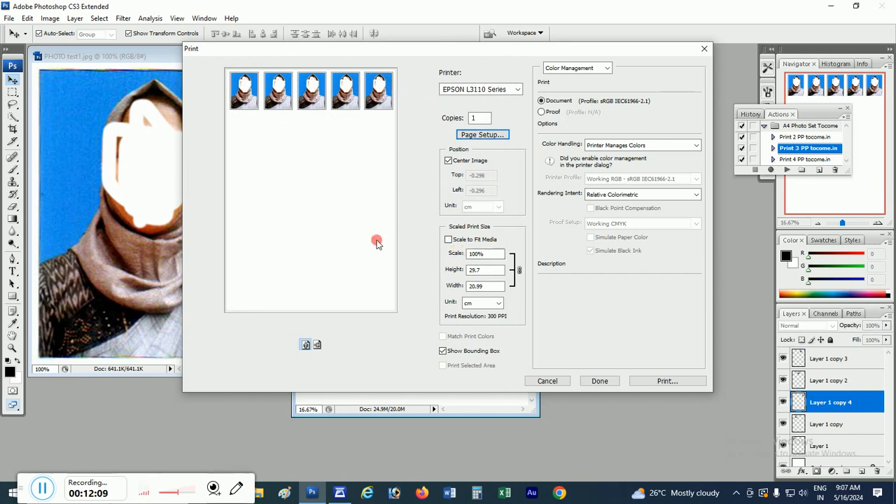
Step: Preview the page with Scale to Fit Media off and on, and close the print settings without printing
{"action": "left_click", "coordinate": [448, 240]}
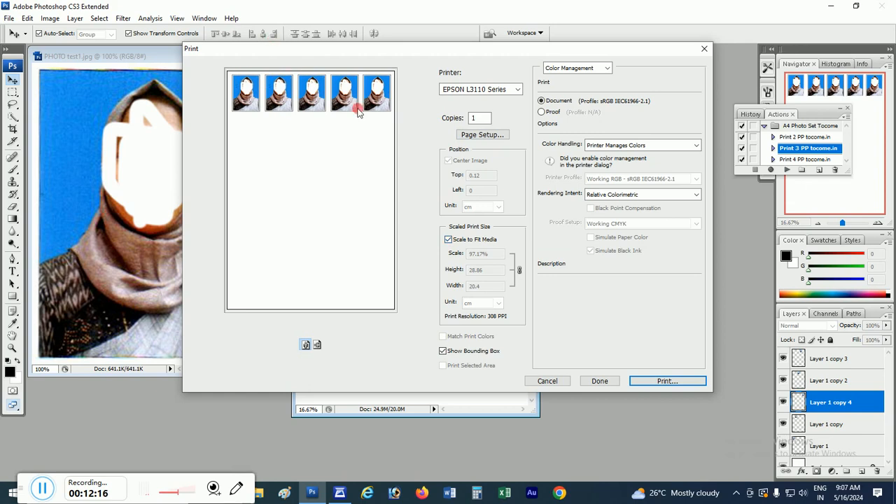
{"action": "left_click", "coordinate": [447, 239]}
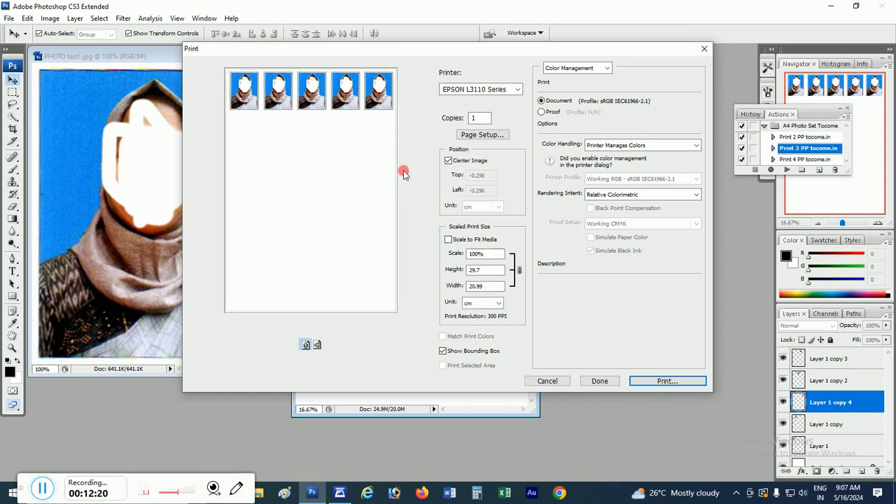
{"action": "left_click", "coordinate": [447, 240]}
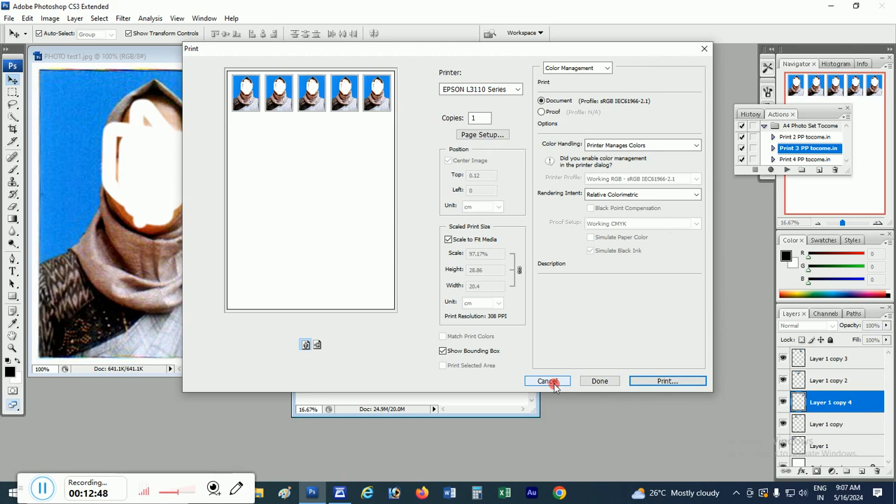
{"action": "left_click", "coordinate": [704, 48]}
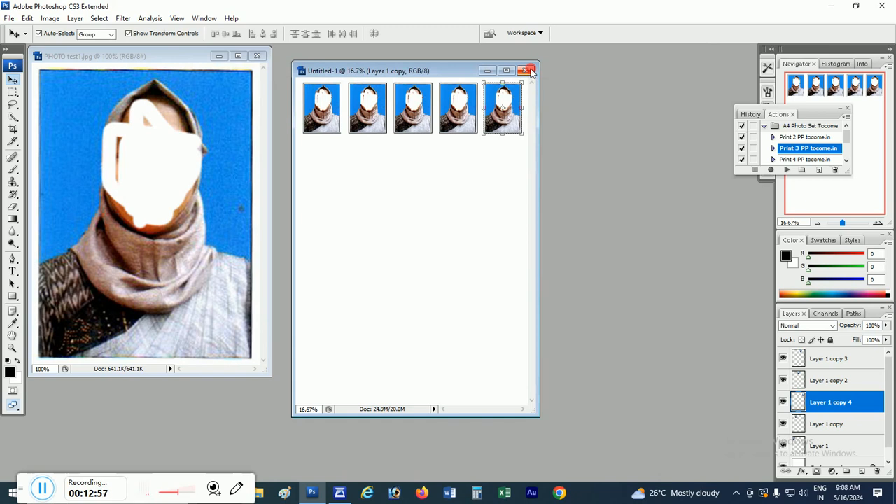
Step: Move the A4 document window beside the source photo and display the rulers around the page
{"action": "left_click_drag", "start_coordinate": [459, 71], "coordinate": [322, 72]}
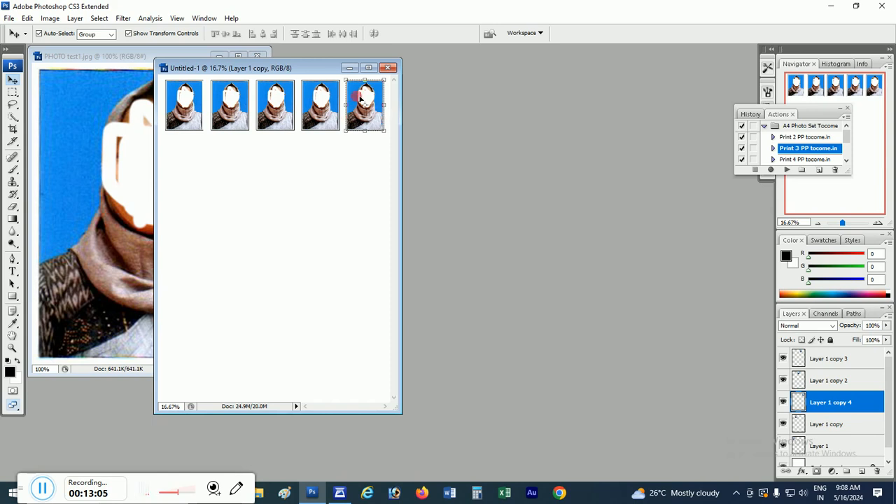
{"action": "left_click_drag", "start_coordinate": [319, 66], "coordinate": [498, 83]}
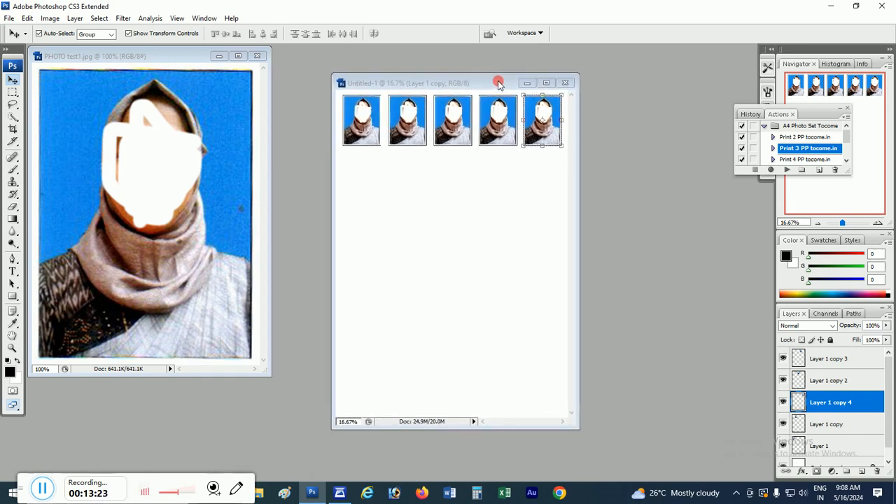
{"action": "left_click_drag", "start_coordinate": [498, 83], "coordinate": [499, 84]}
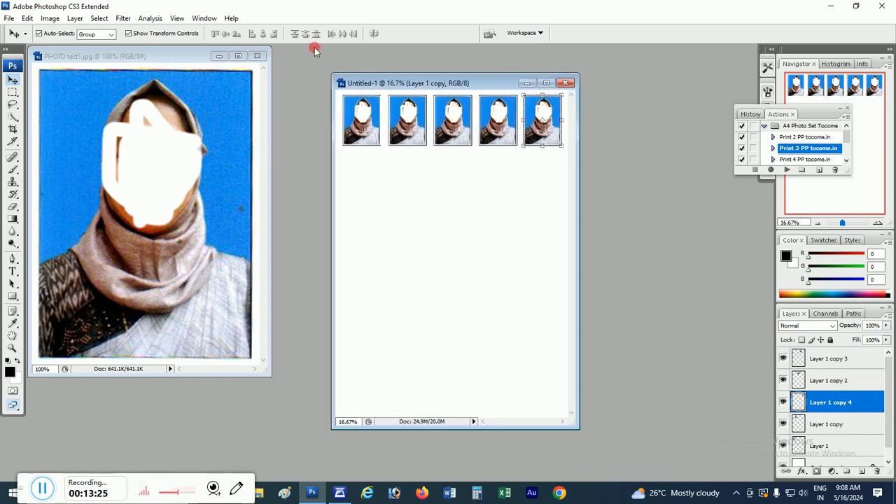
{"action": "left_click", "coordinate": [176, 19]}
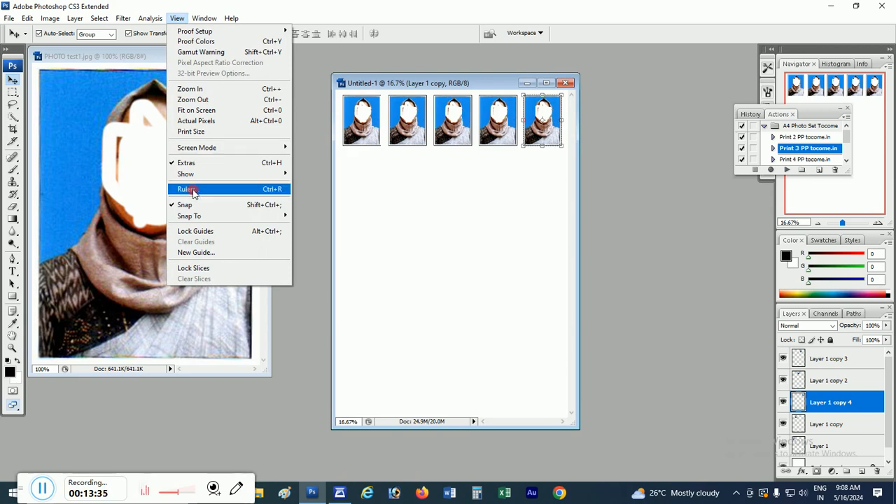
{"action": "mouse_move", "coordinate": [474, 82]}
{"action": "left_mouse_down"}
{"action": "mouse_move", "coordinate": [438, 80]}
{"action": "mouse_move", "coordinate": [472, 85]}
{"action": "left_mouse_up"}
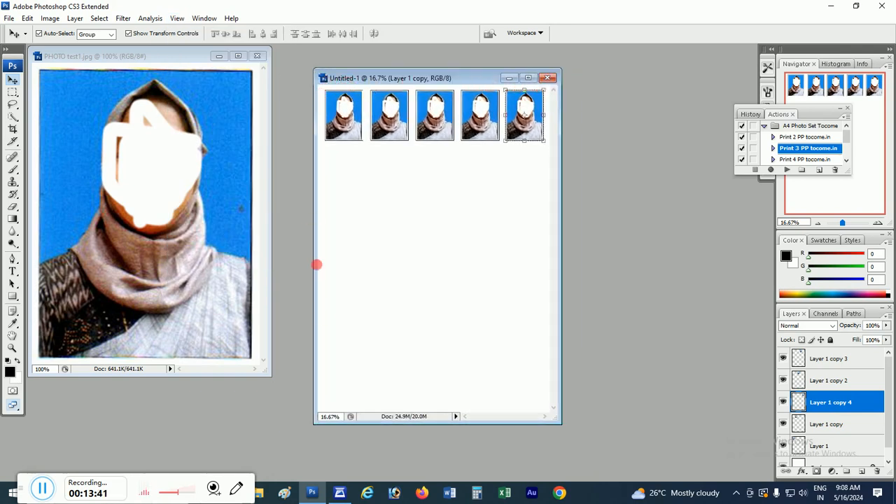
{"action": "left_click", "coordinate": [177, 18]}
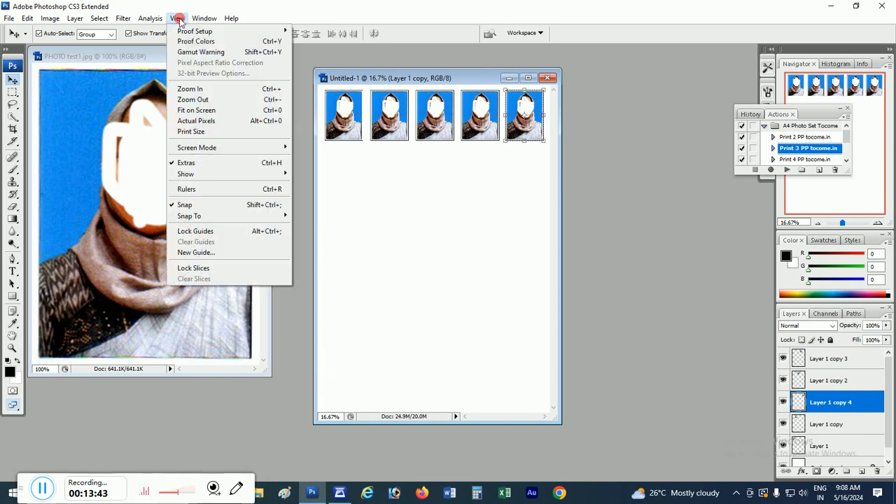
{"action": "left_click", "coordinate": [201, 189]}
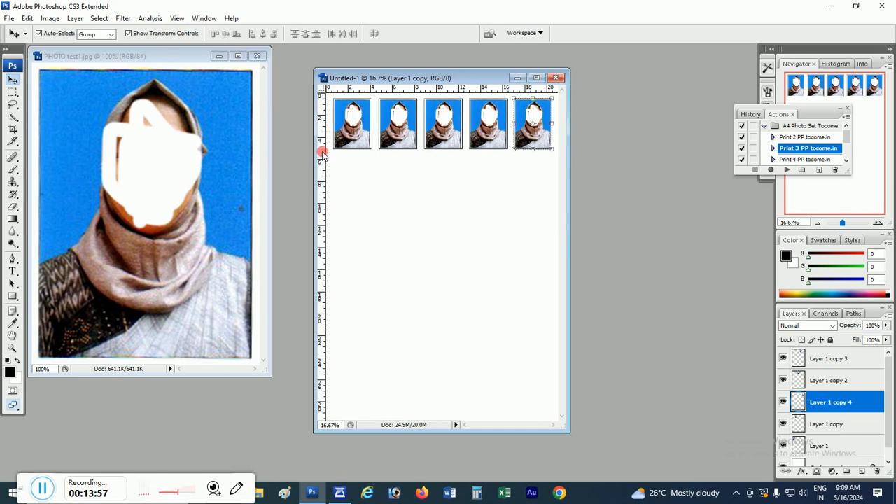
Step: Place vertical guides along both side edges of all five photos and horizontal guides along the row's top and bottom edges
{"action": "left_click_drag", "start_coordinate": [324, 155], "coordinate": [334, 173]}
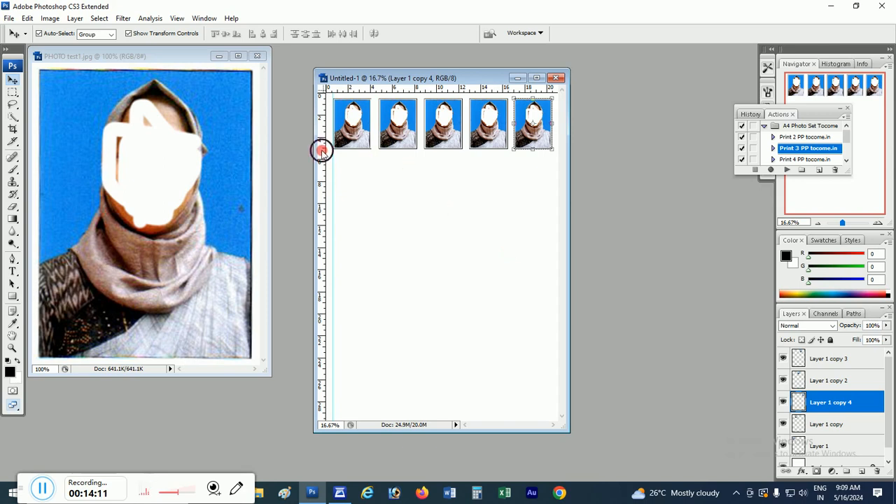
{"action": "left_click_drag", "start_coordinate": [336, 161], "coordinate": [371, 178]}
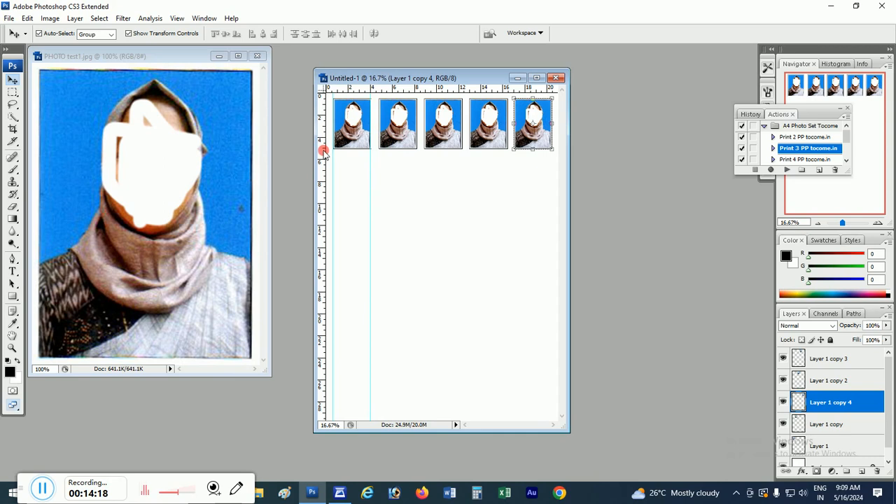
{"action": "left_click_drag", "start_coordinate": [322, 151], "coordinate": [378, 173]}
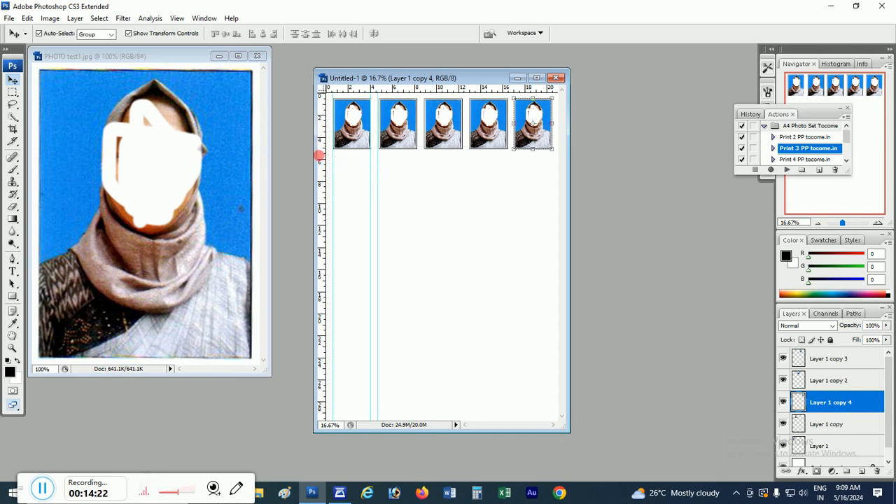
{"action": "left_click_drag", "start_coordinate": [328, 155], "coordinate": [418, 173]}
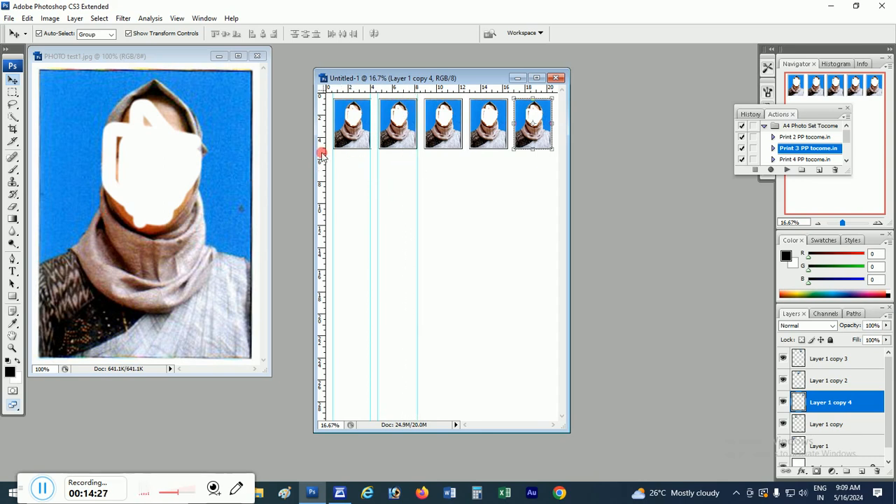
{"action": "left_click_drag", "start_coordinate": [322, 155], "coordinate": [424, 173]}
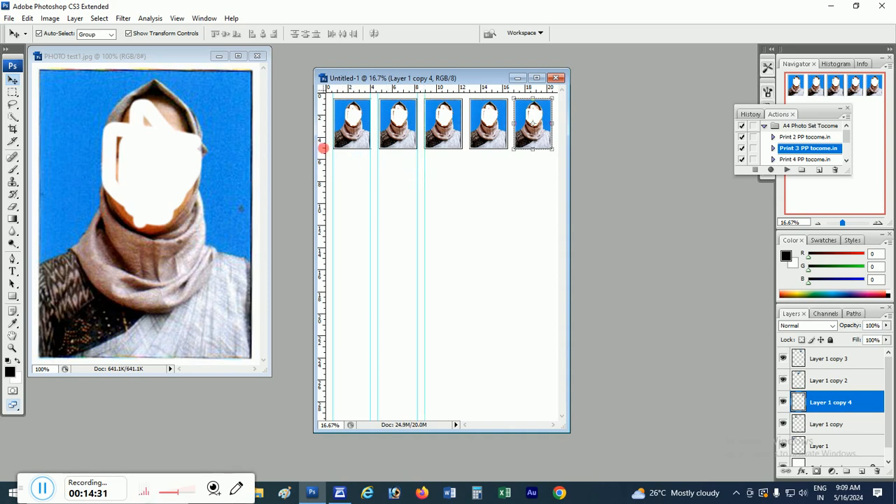
{"action": "left_click_drag", "start_coordinate": [322, 146], "coordinate": [463, 176]}
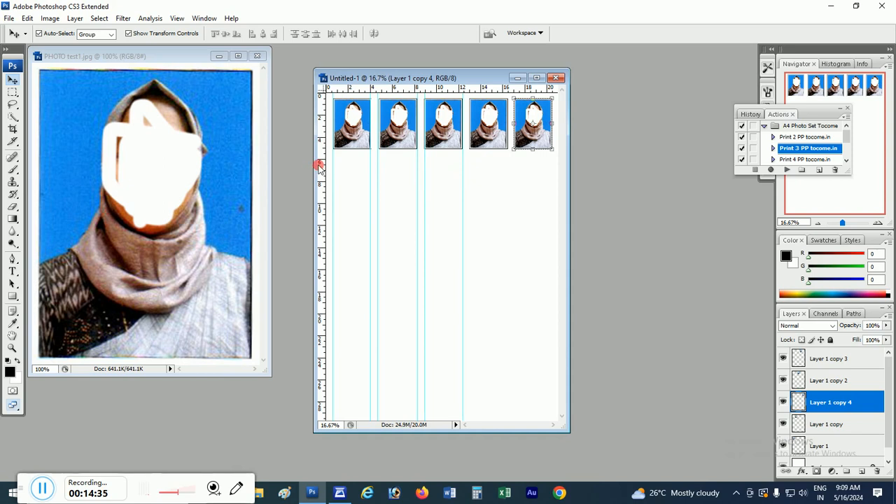
{"action": "left_click_drag", "start_coordinate": [315, 166], "coordinate": [470, 179]}
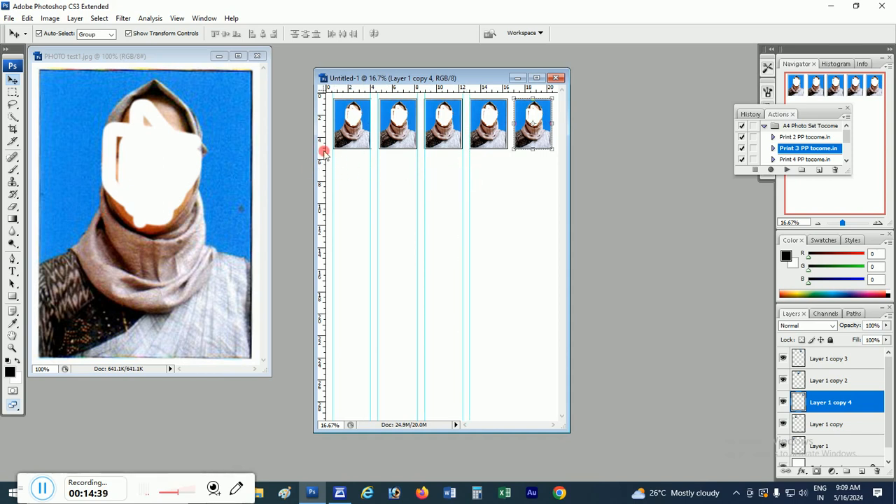
{"action": "left_click_drag", "start_coordinate": [323, 152], "coordinate": [513, 194]}
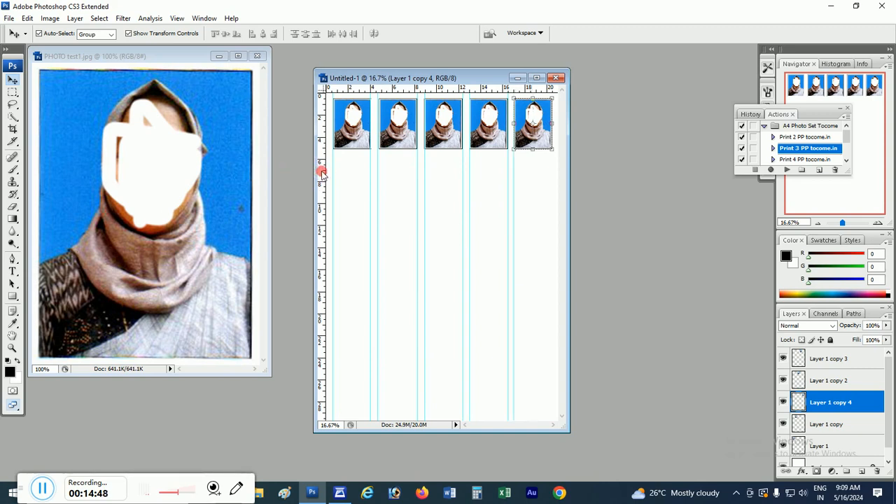
{"action": "left_click_drag", "start_coordinate": [322, 173], "coordinate": [552, 212]}
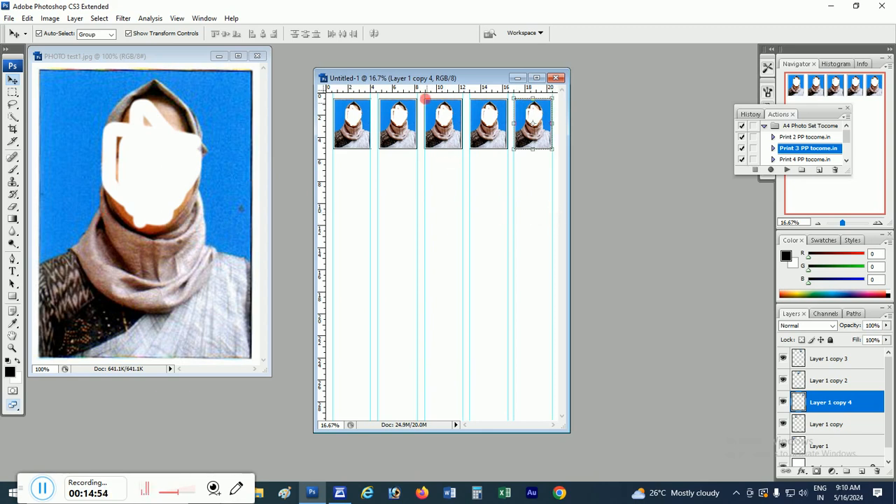
{"action": "left_click_drag", "start_coordinate": [425, 88], "coordinate": [442, 149]}
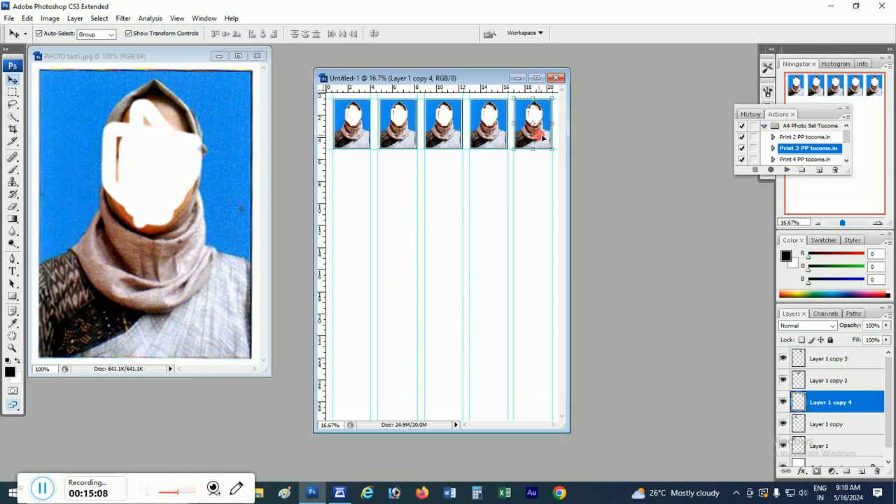
Step: Delete all five photo copies from the A4 page, keeping the guides on the blank background
{"action": "key", "text": "Delete"}
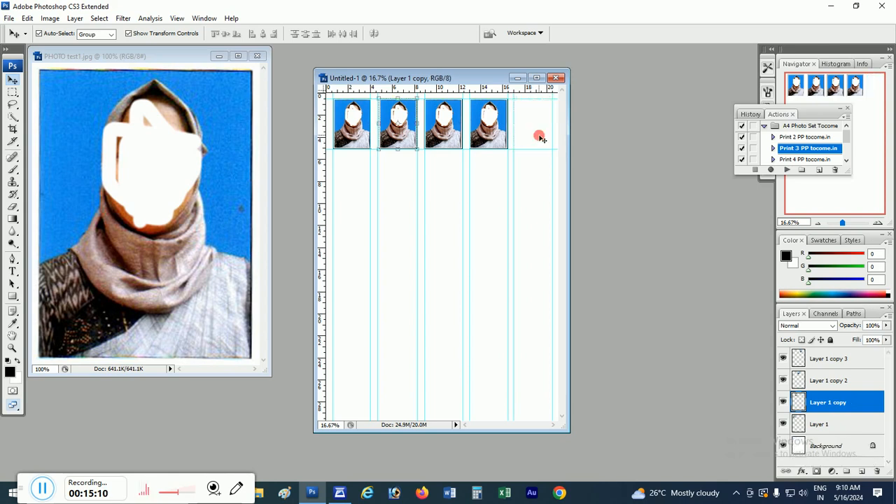
{"action": "left_click", "coordinate": [493, 137]}
{"action": "key", "text": "Delete"}
{"action": "left_click", "coordinate": [454, 135]}
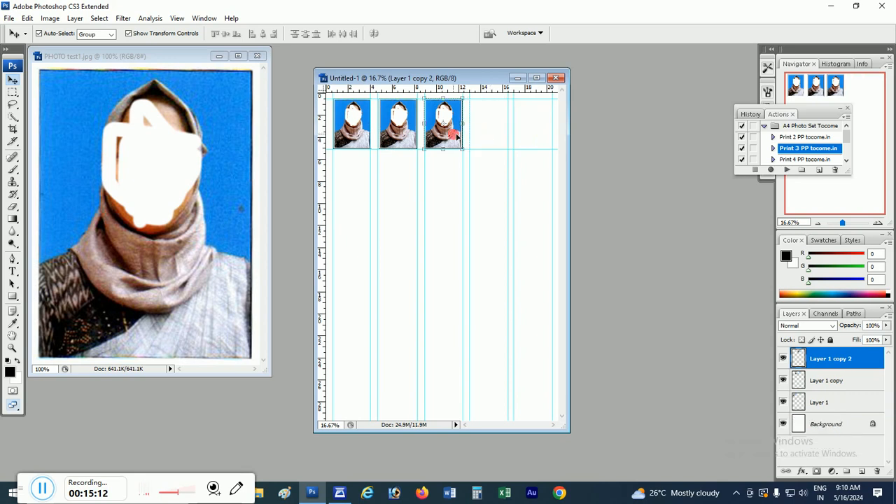
{"action": "key", "text": "Delete"}
{"action": "left_click", "coordinate": [411, 139]}
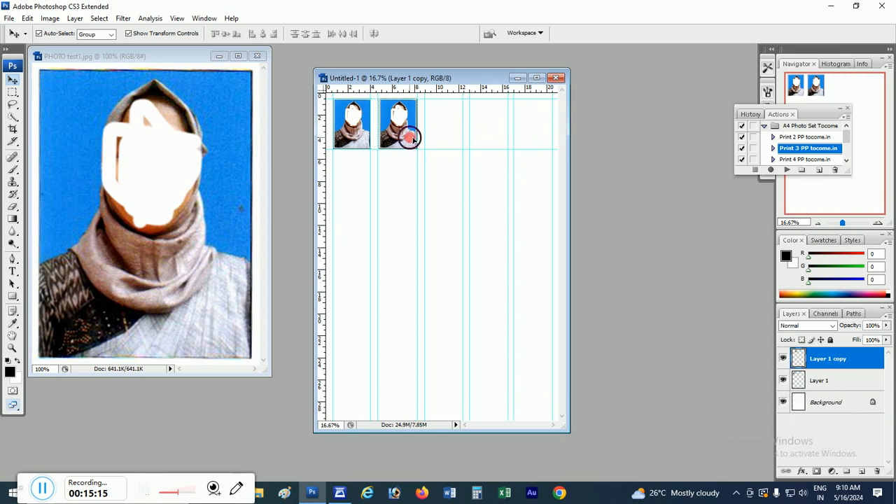
{"action": "key", "text": "Delete"}
{"action": "left_click", "coordinate": [361, 141]}
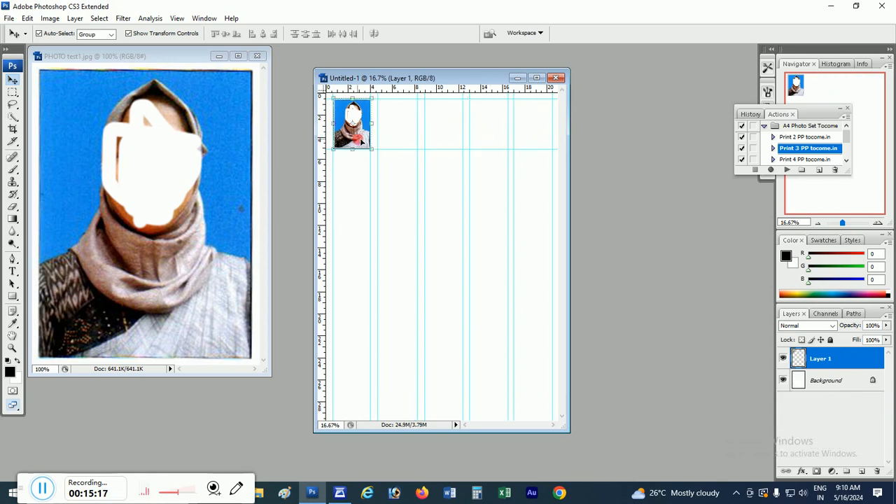
{"action": "key", "text": "Delete"}
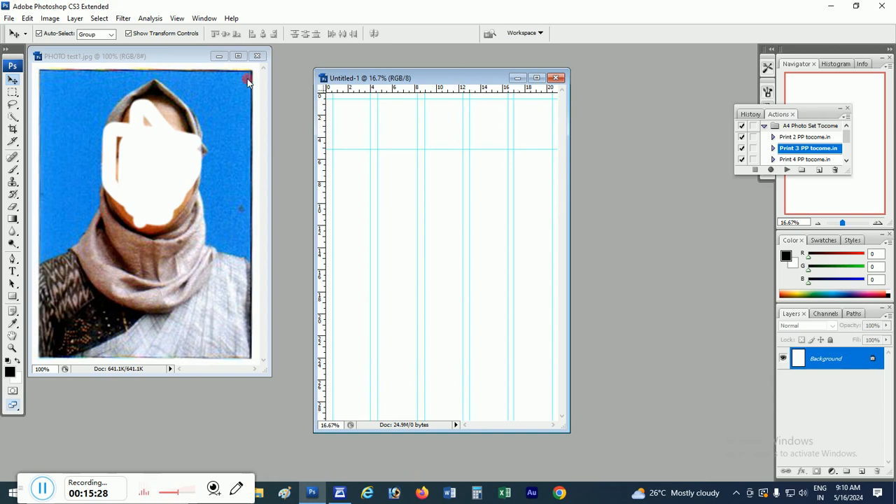
Step: Save the blank guide page as a JPEG named "photo formate" at Maximum quality 12, and close it
{"action": "left_click", "coordinate": [7, 20]}
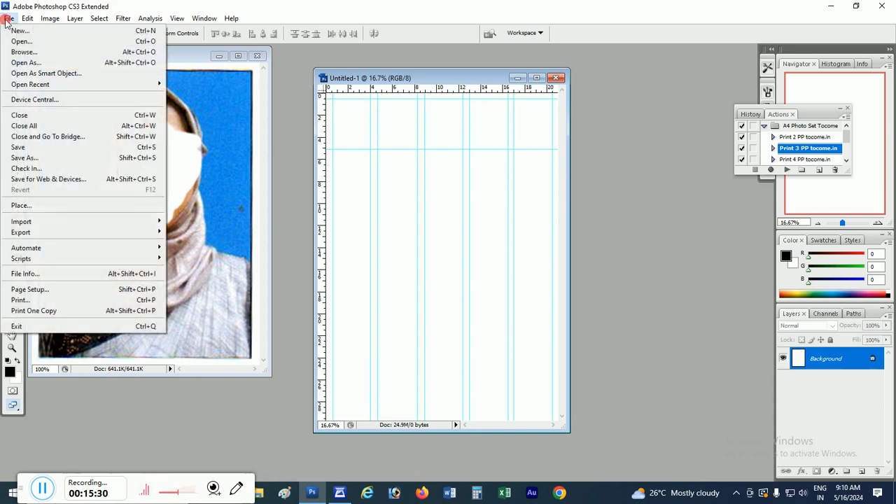
{"action": "left_click", "coordinate": [26, 161]}
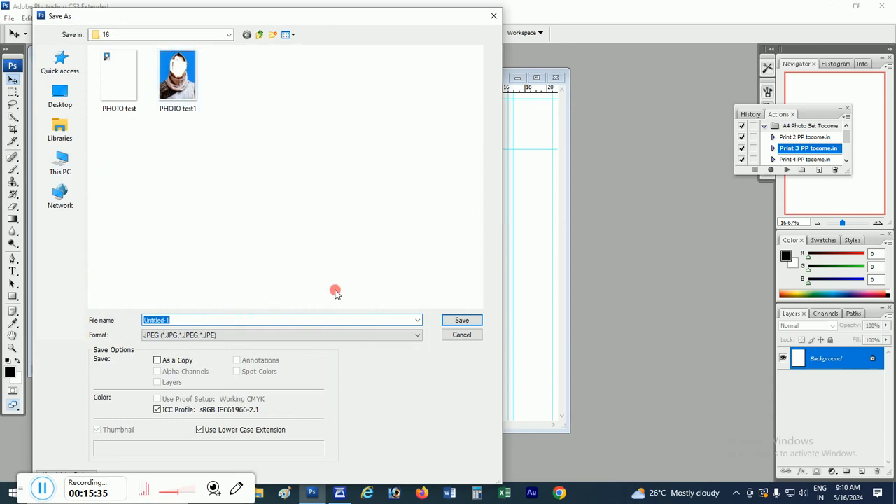
{"action": "type", "text": "photo"}
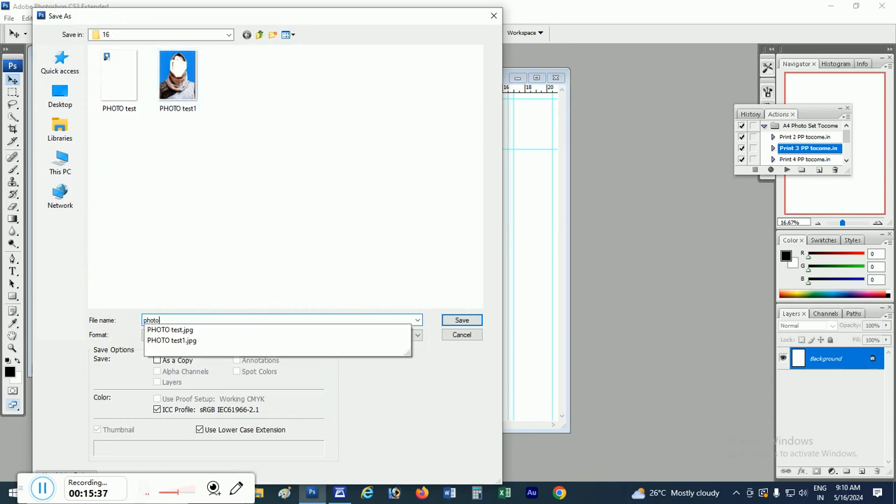
{"action": "type", "text": " formate"}
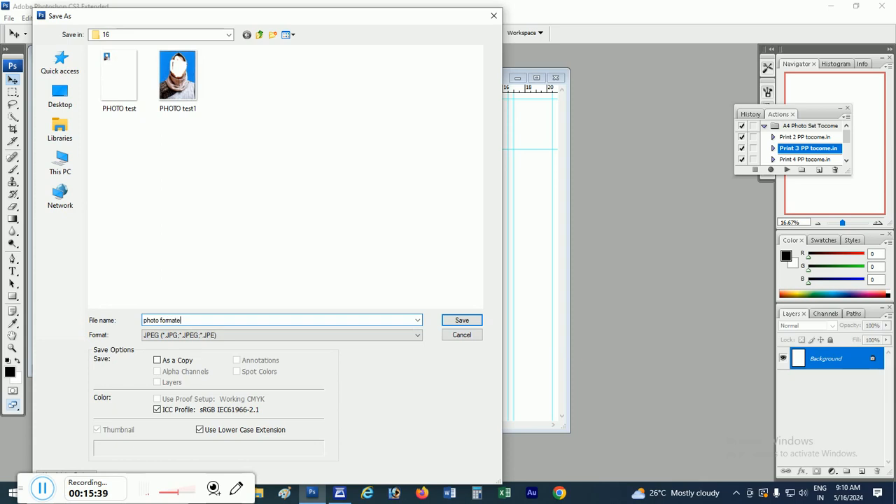
{"action": "left_click", "coordinate": [456, 320]}
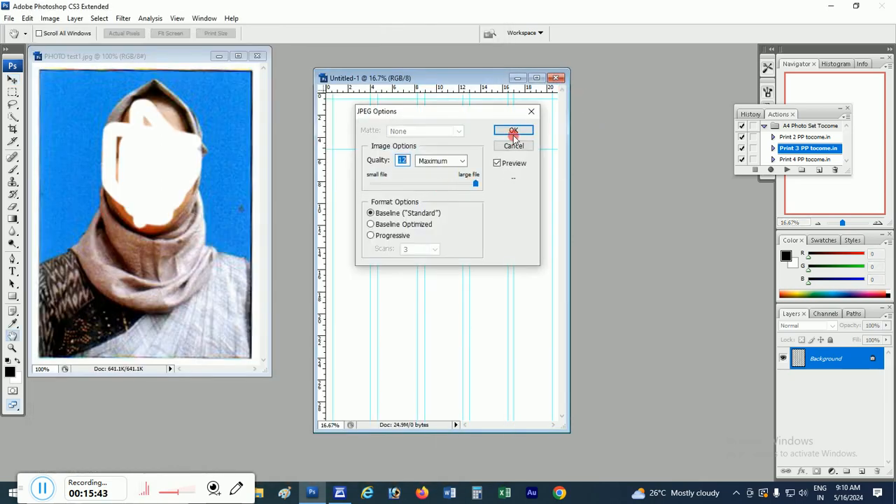
{"action": "left_click", "coordinate": [513, 129]}
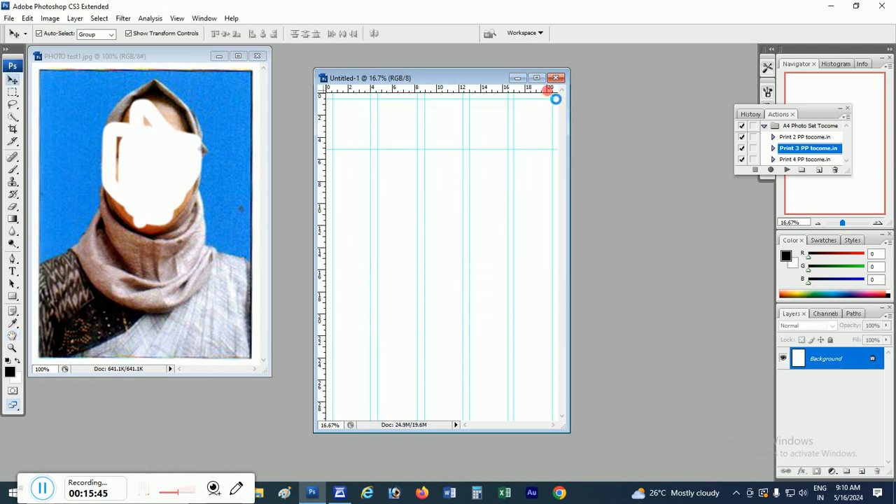
{"action": "left_click", "coordinate": [558, 80]}
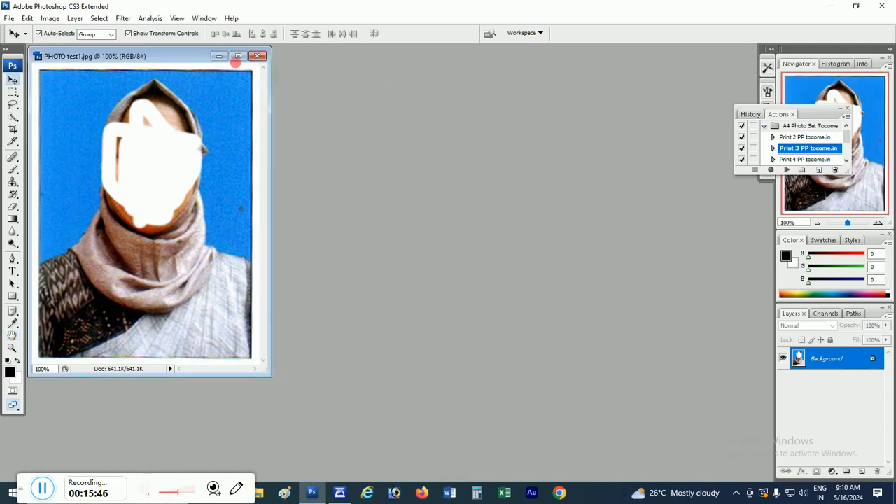
Step: Open the photo formate file and arrange its window beside the source photo
{"action": "left_click_drag", "start_coordinate": [196, 60], "coordinate": [217, 80]}
{"action": "double_click", "coordinate": [518, 196]}
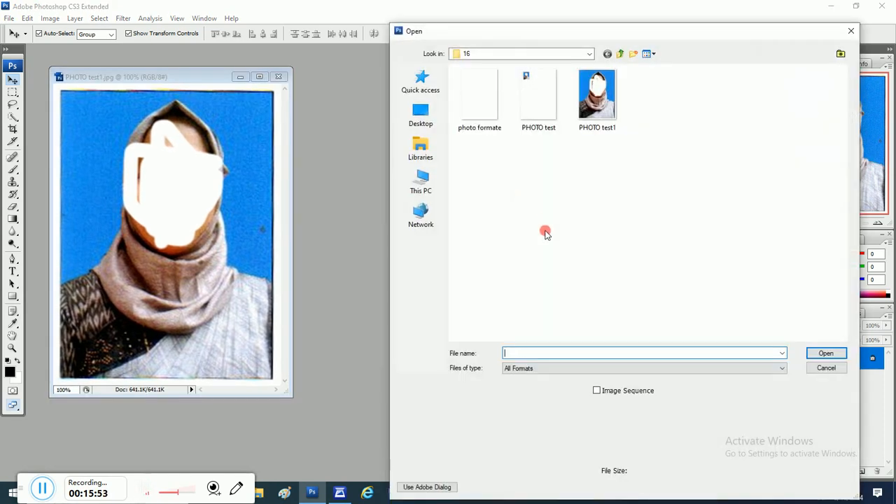
{"action": "double_click", "coordinate": [480, 102]}
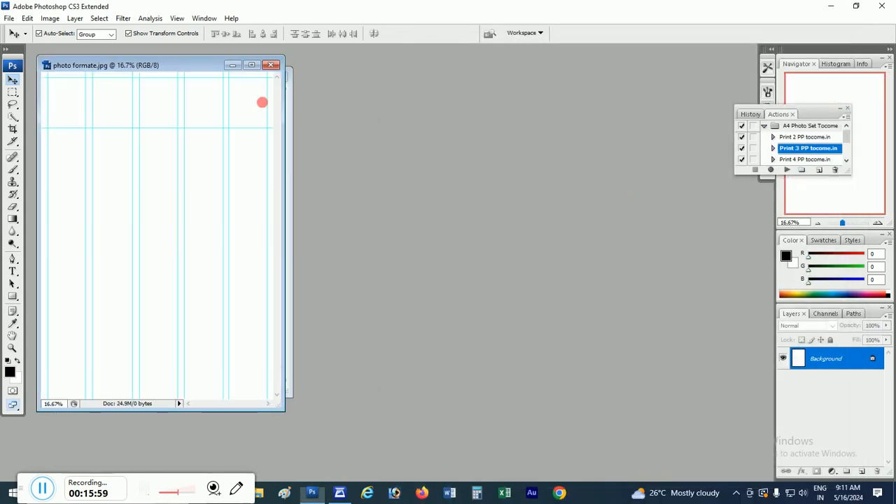
{"action": "left_click_drag", "start_coordinate": [214, 72], "coordinate": [530, 72]}
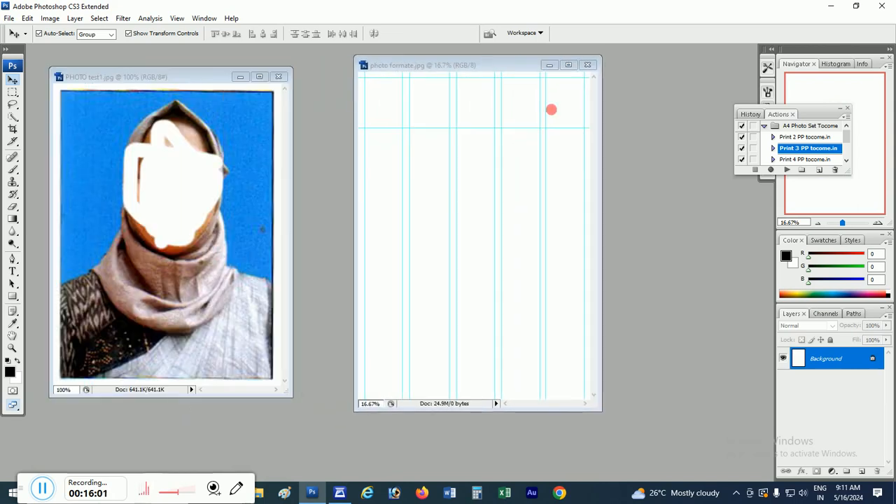
Step: Try placing the source photo in the first guide cell of the photo formate page
{"action": "left_click", "coordinate": [160, 140]}
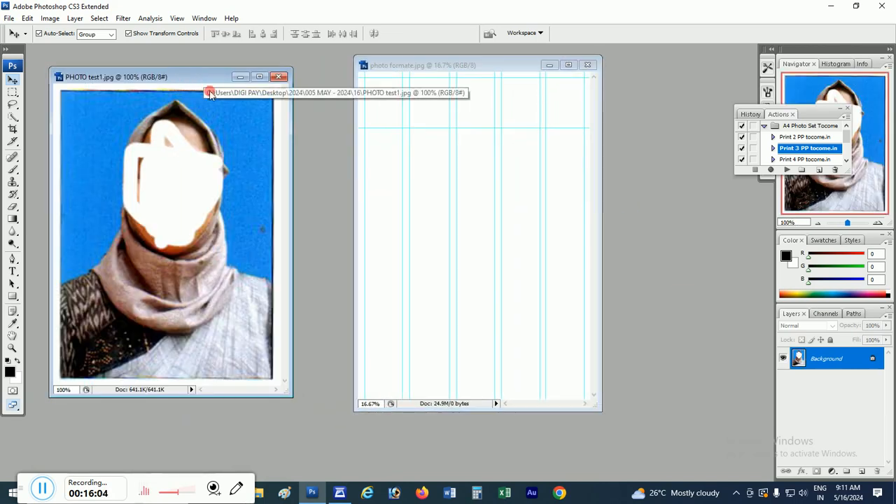
{"action": "left_click", "coordinate": [12, 84]}
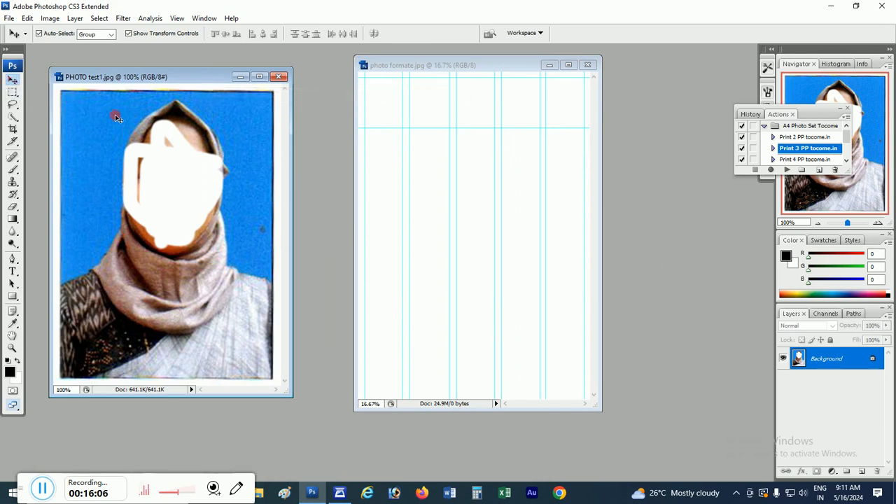
{"action": "left_click_drag", "start_coordinate": [151, 129], "coordinate": [397, 104]}
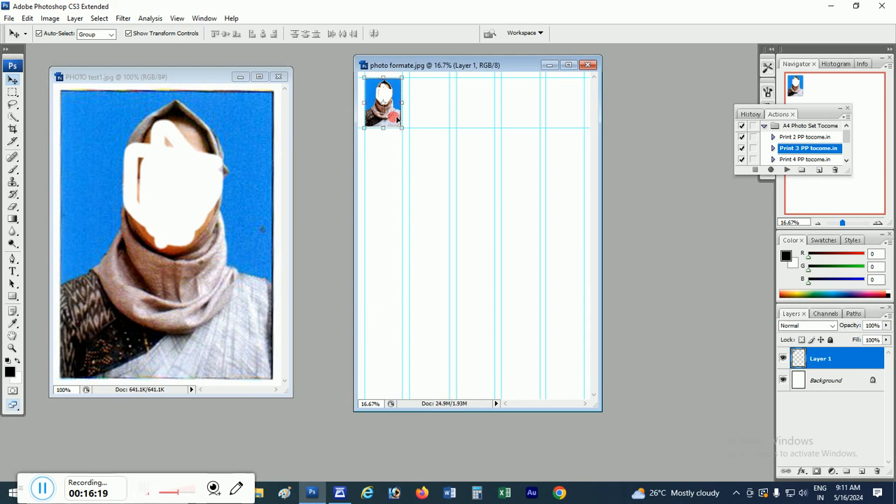
{"action": "key", "text": "ctrl+z"}
Step: Resize the source photo to 5 cm wide and 6.5 cm high, and copy it onto the photo formate page
{"action": "left_click", "coordinate": [206, 79]}
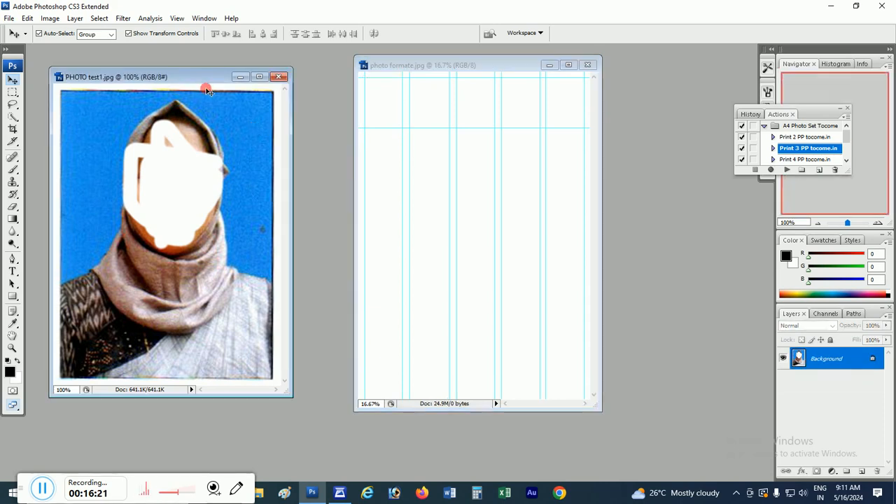
{"action": "right_click", "coordinate": [206, 80]}
{"action": "left_click", "coordinate": [236, 98]}
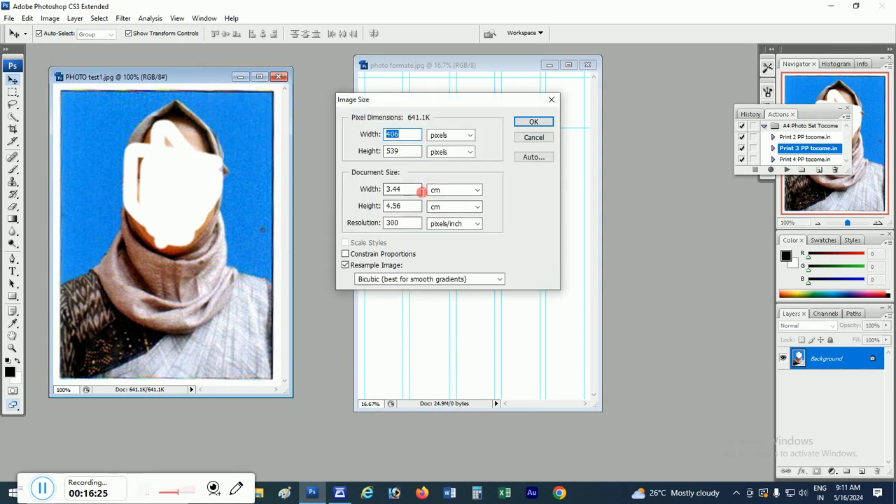
{"action": "left_click_drag", "start_coordinate": [420, 189], "coordinate": [363, 197]}
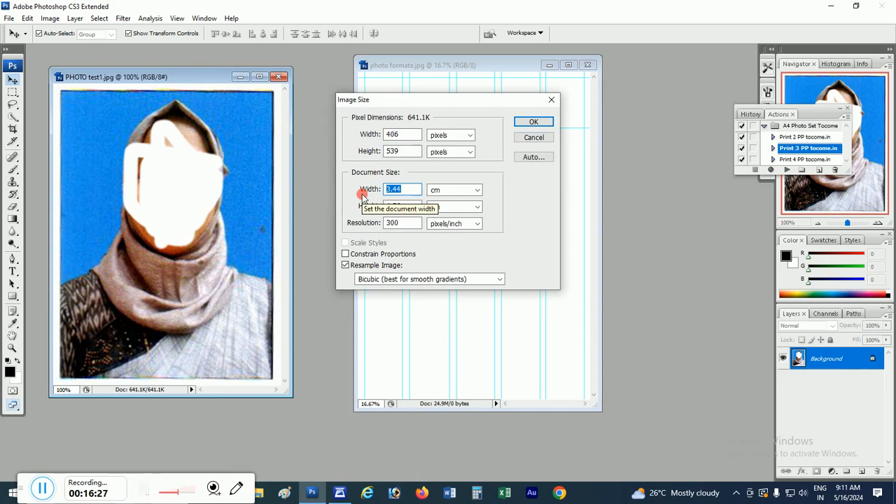
{"action": "type", "text": "5"}
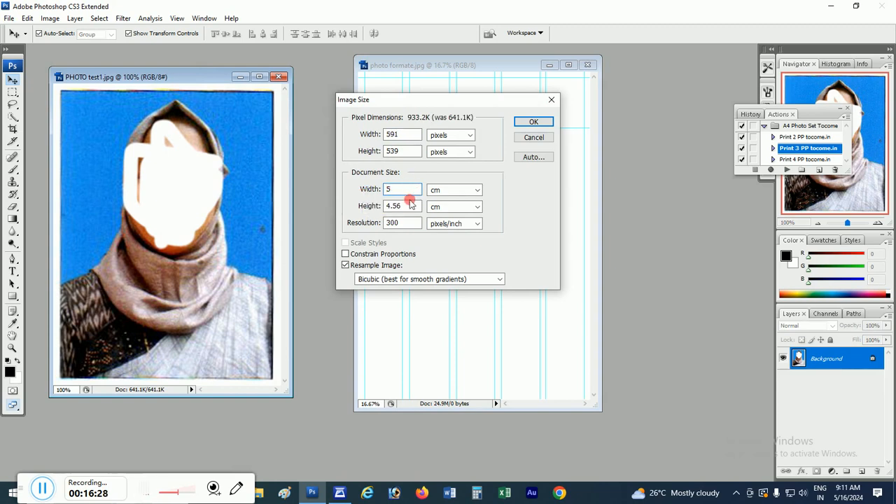
{"action": "left_click_drag", "start_coordinate": [419, 206], "coordinate": [358, 217]}
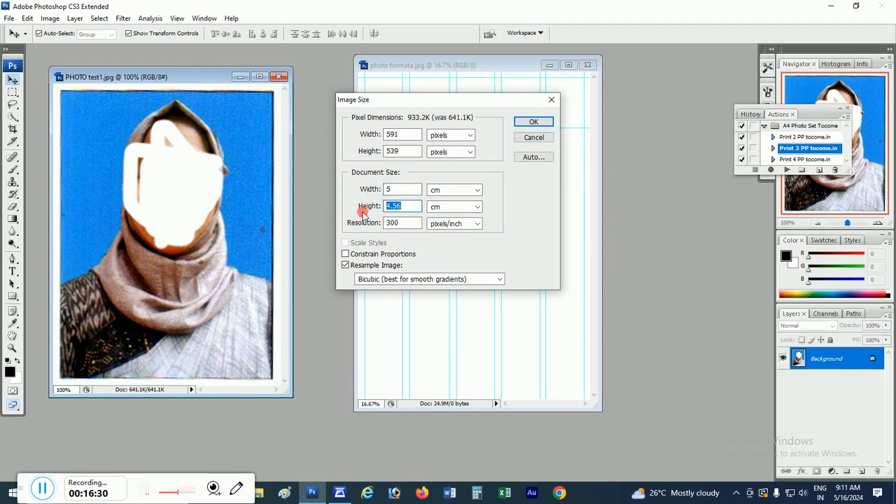
{"action": "type", "text": "6.5"}
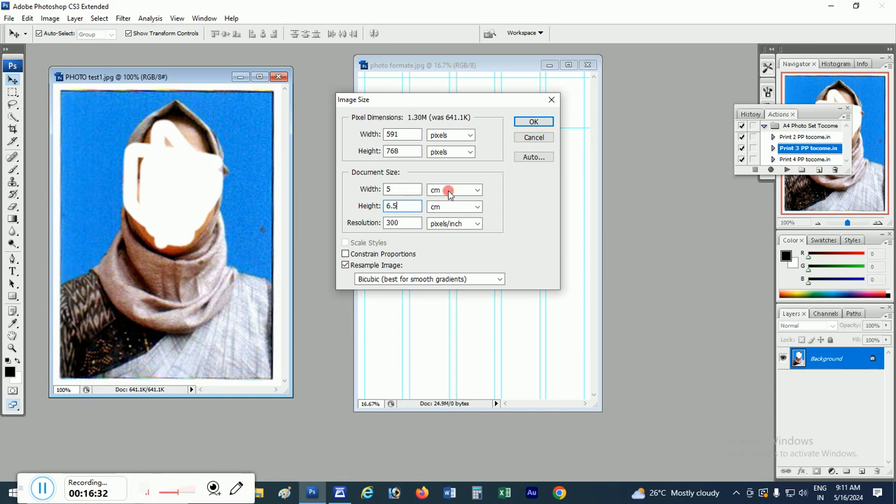
{"action": "left_click", "coordinate": [527, 123]}
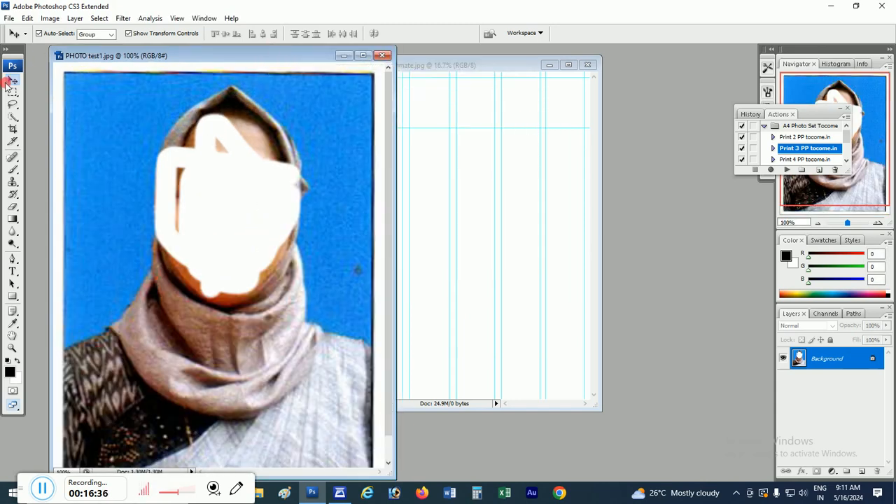
{"action": "left_click", "coordinate": [459, 163]}
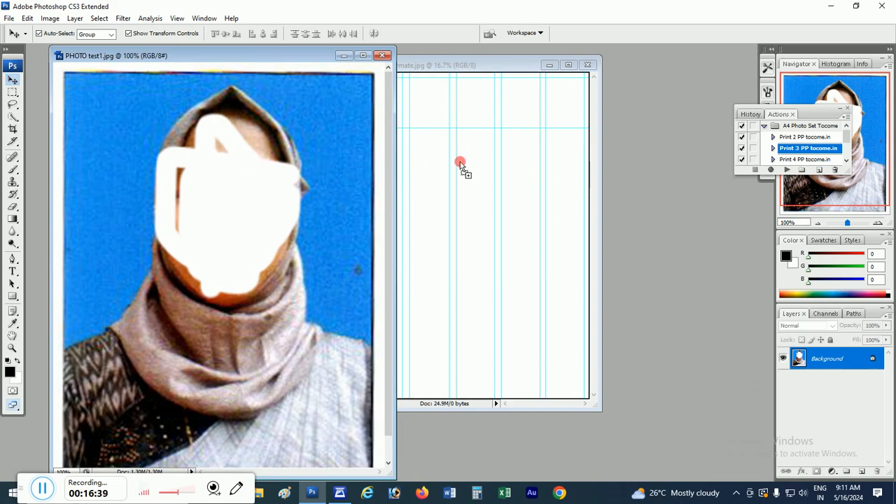
Step: Try scaling the oversized photo's width and height to the first guide cell
{"action": "left_click_drag", "start_coordinate": [478, 170], "coordinate": [406, 115]}
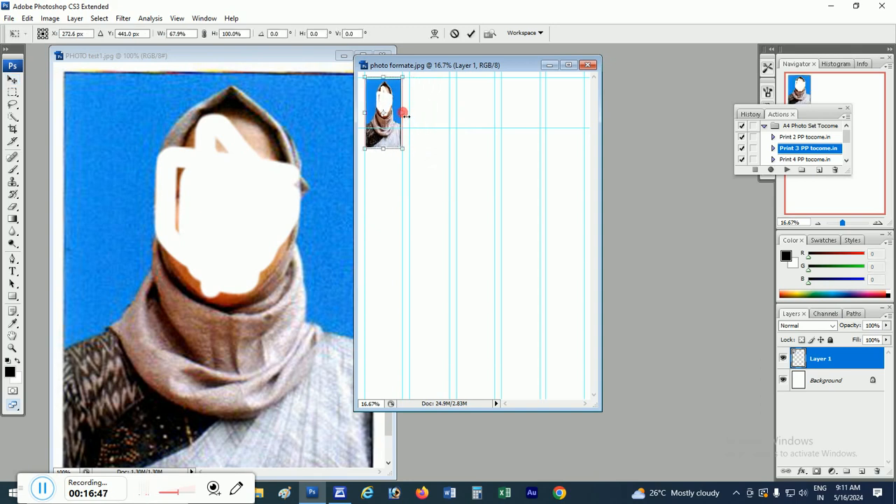
{"action": "left_click_drag", "start_coordinate": [383, 149], "coordinate": [383, 128]}
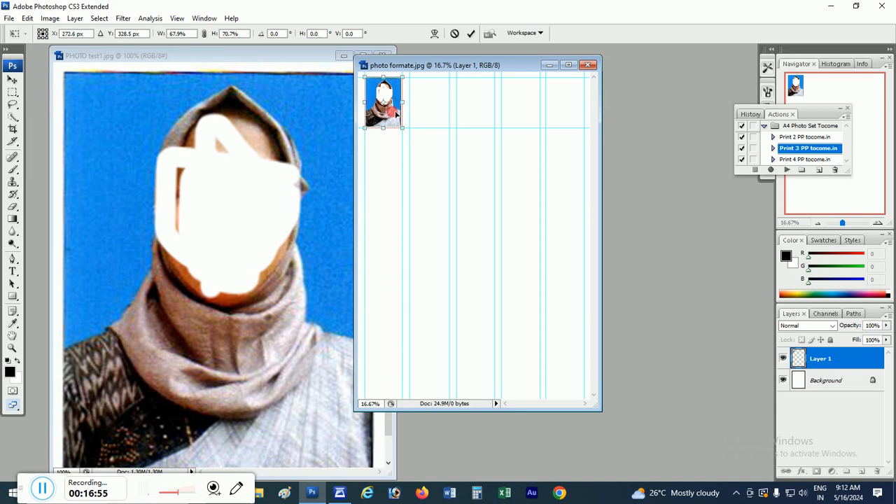
{"action": "key", "text": "alt"}
{"action": "key", "text": "alt"}
{"action": "key", "text": "Escape"}
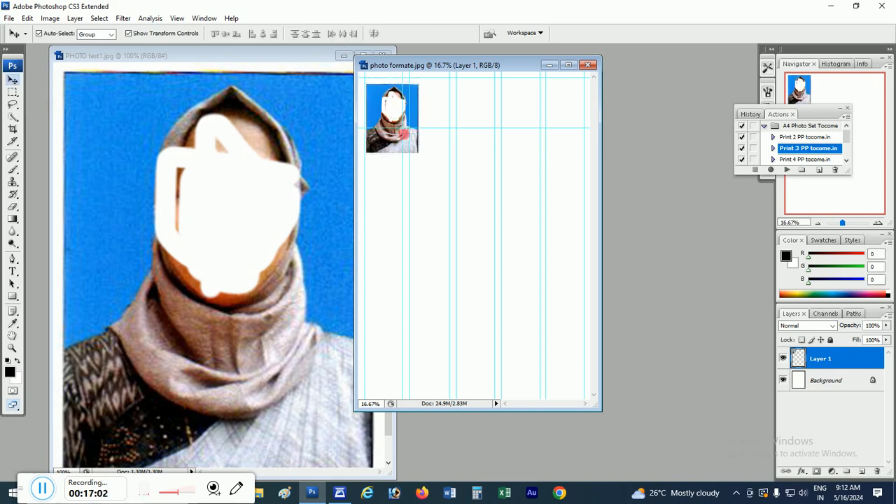
Step: Align the photo with the first guide cell's top-left corner and scale it to fill the cell
{"action": "mouse_move", "coordinate": [376, 105]}
{"action": "left_mouse_down"}
{"action": "mouse_move", "coordinate": [485, 184]}
{"action": "mouse_move", "coordinate": [462, 146]}
{"action": "mouse_move", "coordinate": [427, 125]}
{"action": "mouse_move", "coordinate": [377, 130]}
{"action": "mouse_move", "coordinate": [378, 105]}
{"action": "left_mouse_up"}
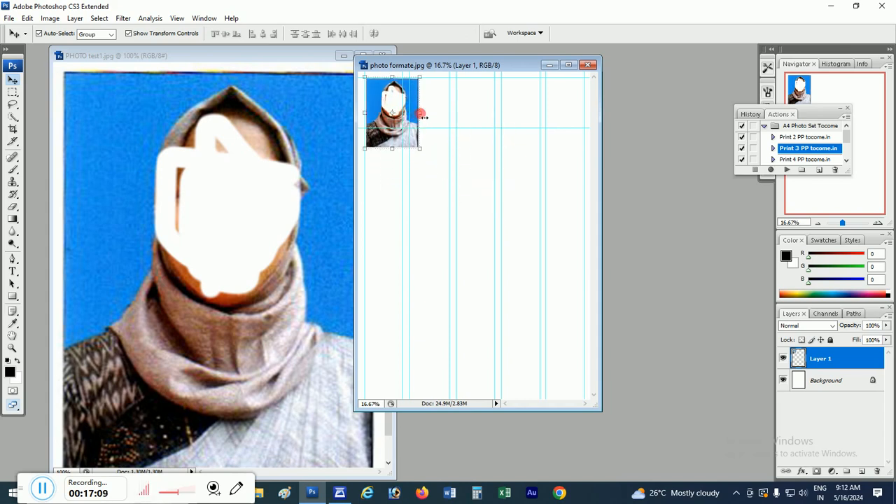
{"action": "left_click_drag", "start_coordinate": [421, 114], "coordinate": [402, 126]}
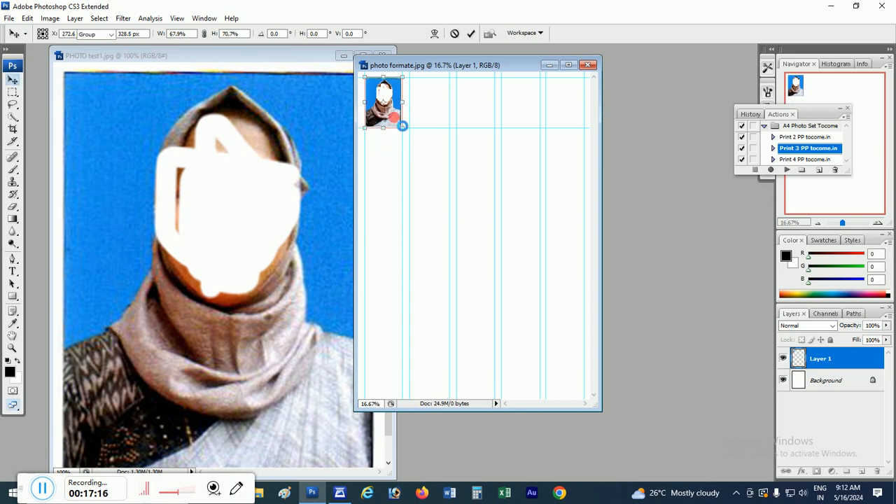
{"action": "key", "text": "Return"}
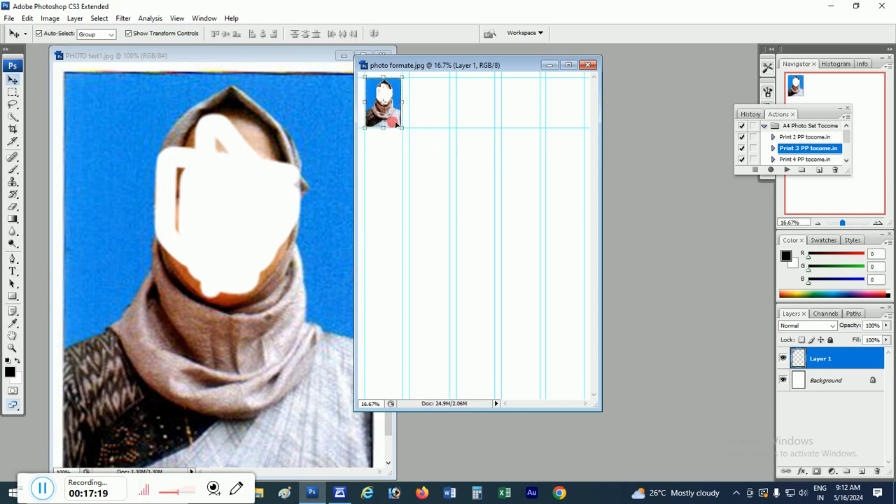
Step: Duplicate the fitted photo into the other four guide cells of the top row, and deselect the layers
{"action": "left_click_drag", "start_coordinate": [394, 124], "coordinate": [561, 111]}
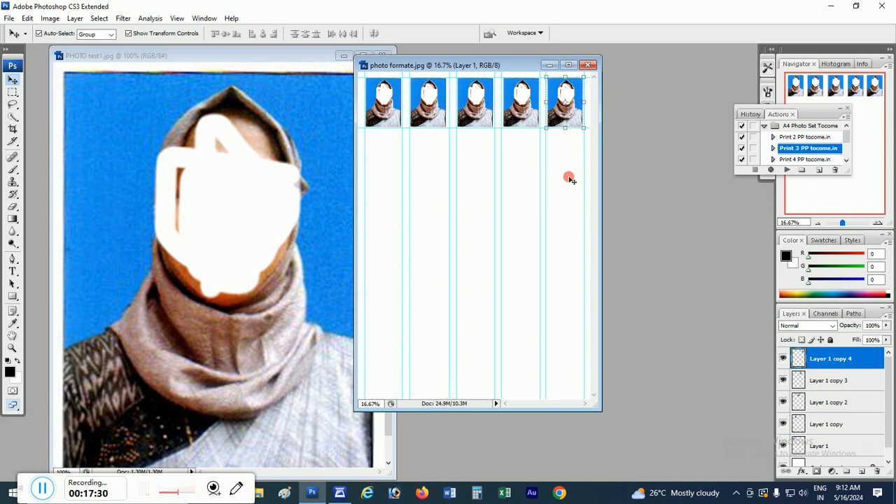
{"action": "left_click", "coordinate": [570, 180]}
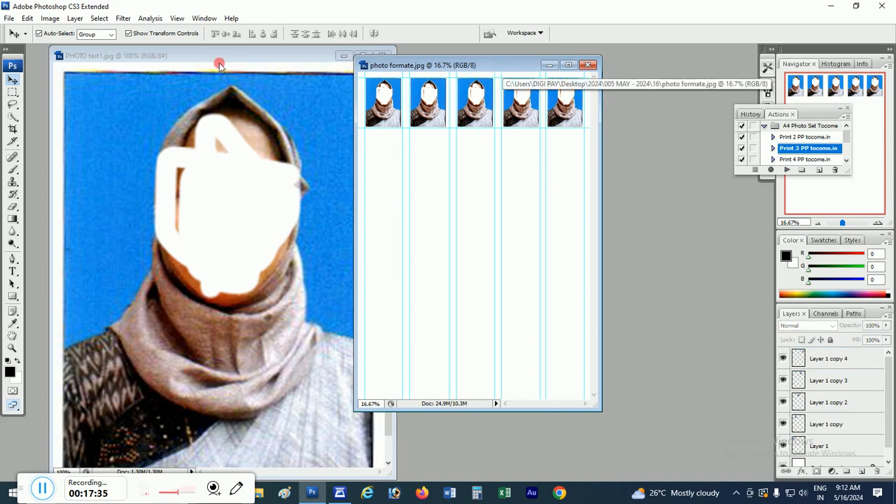
Step: With the rulers shown, add a horizontal guide just below the top row and duplicate its five photos into a second row starting at that guide
{"action": "left_click", "coordinate": [177, 18]}
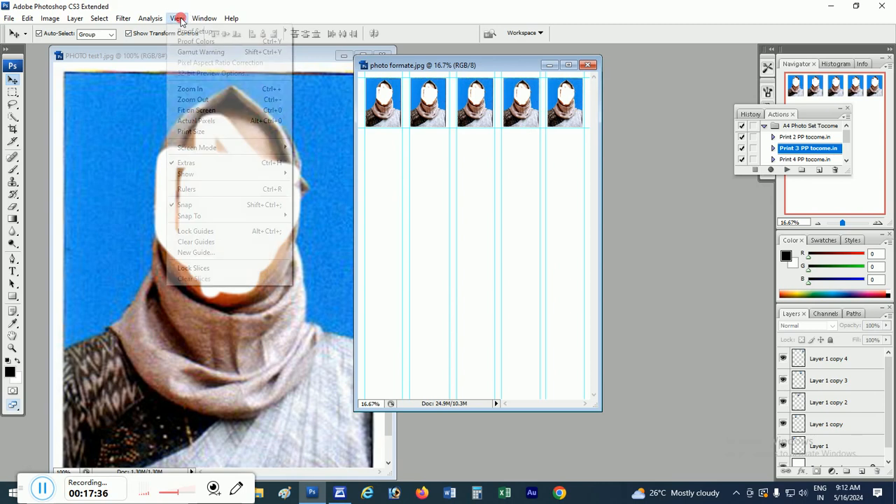
{"action": "left_click", "coordinate": [210, 188]}
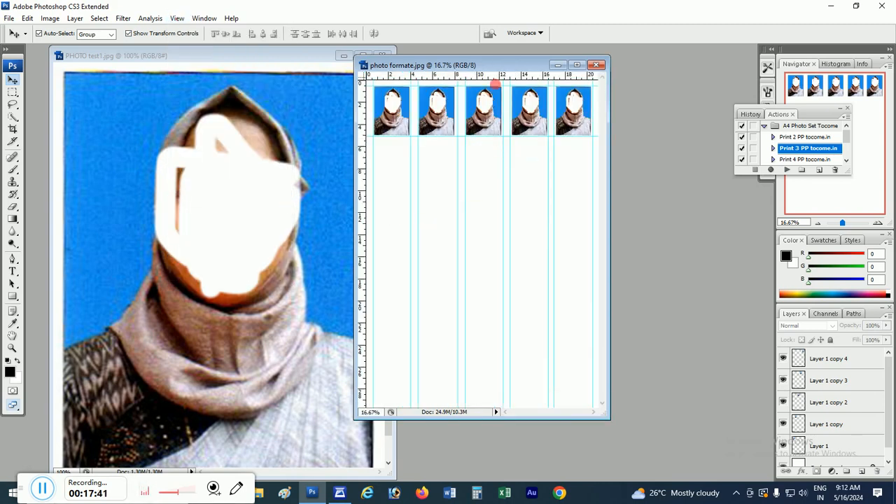
{"action": "left_click_drag", "start_coordinate": [492, 79], "coordinate": [501, 143]}
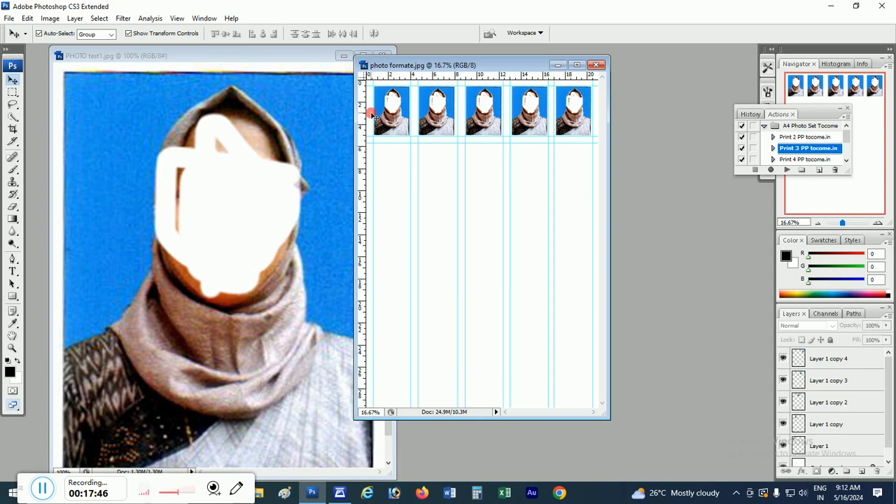
{"action": "left_click_drag", "start_coordinate": [375, 117], "coordinate": [590, 147]}
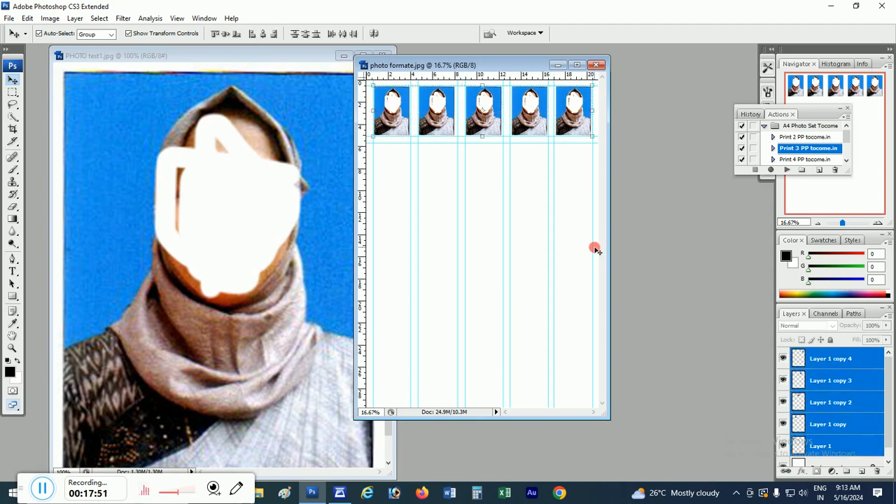
{"action": "left_click_drag", "start_coordinate": [494, 120], "coordinate": [493, 178]}
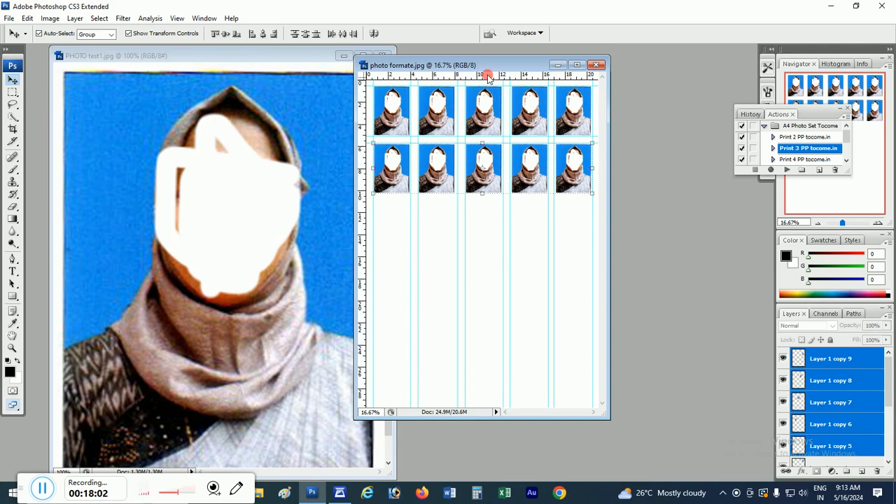
Step: Add a horizontal guide just below the second row and duplicate both photo rows beneath it as the third and fourth rows
{"action": "left_click_drag", "start_coordinate": [488, 78], "coordinate": [506, 195]}
{"action": "left_click_drag", "start_coordinate": [492, 76], "coordinate": [511, 204]}
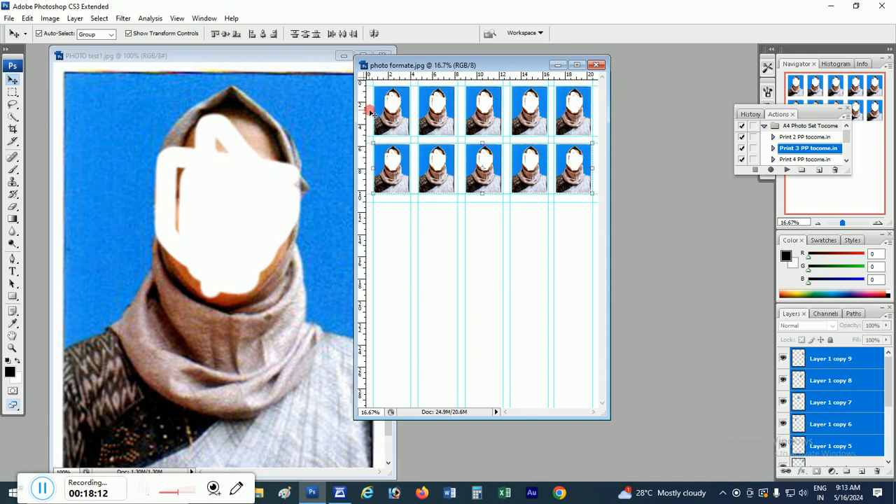
{"action": "left_click_drag", "start_coordinate": [370, 107], "coordinate": [572, 169]}
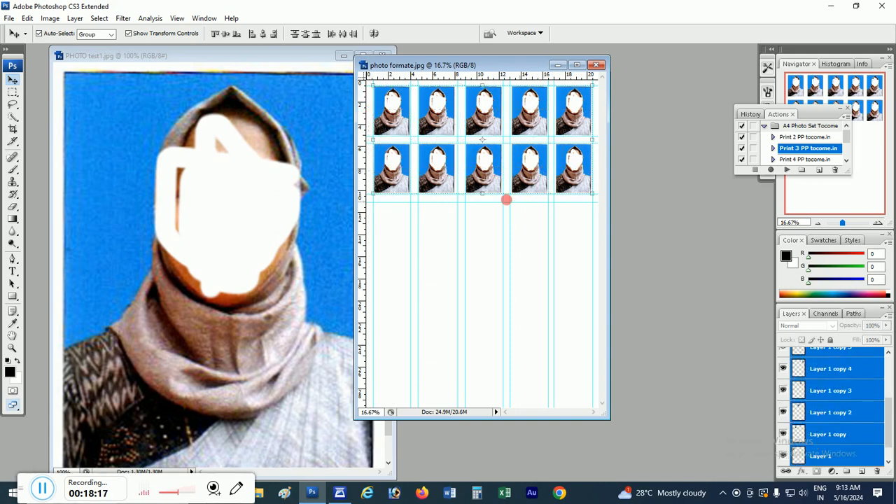
{"action": "left_click_drag", "start_coordinate": [528, 184], "coordinate": [529, 291]}
{"action": "left_click", "coordinate": [553, 350]}
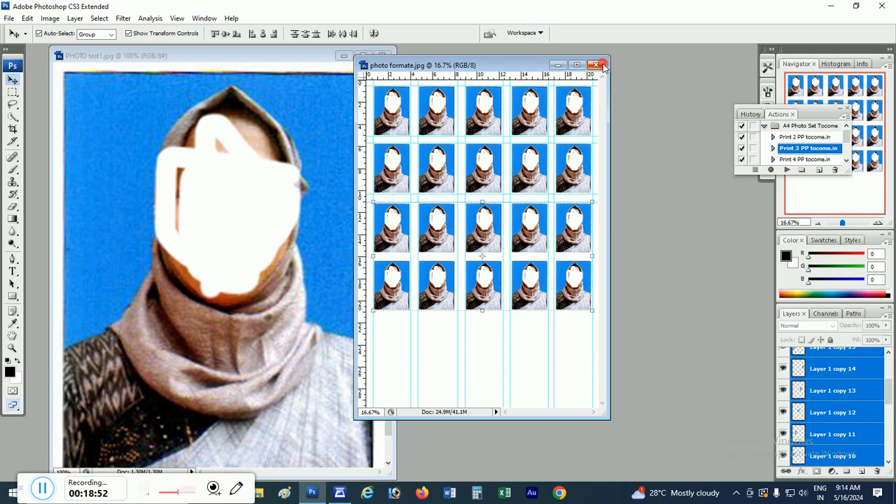
Step: Quit the program without saving the filled photo formate page
{"action": "left_click", "coordinate": [878, 8]}
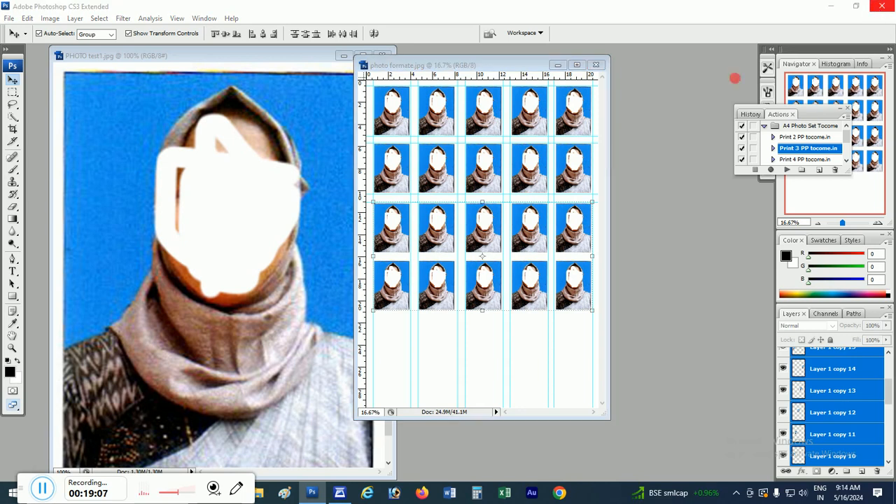
{"action": "left_click", "coordinate": [450, 195]}
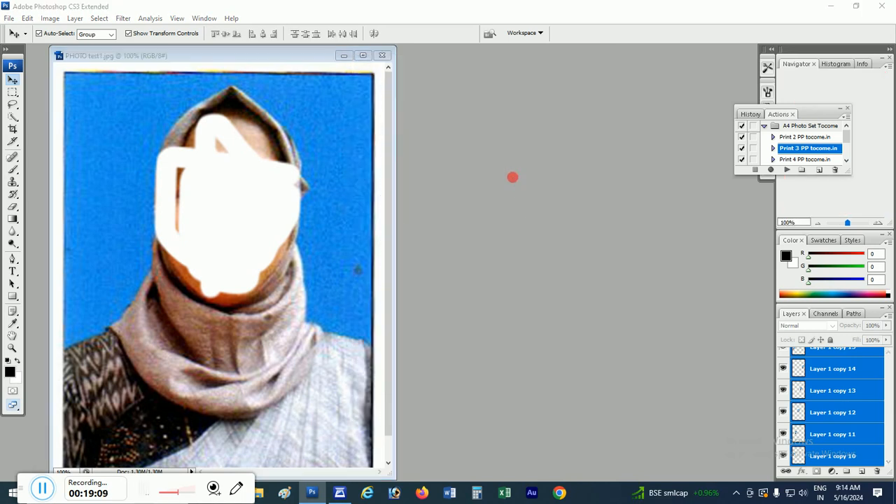